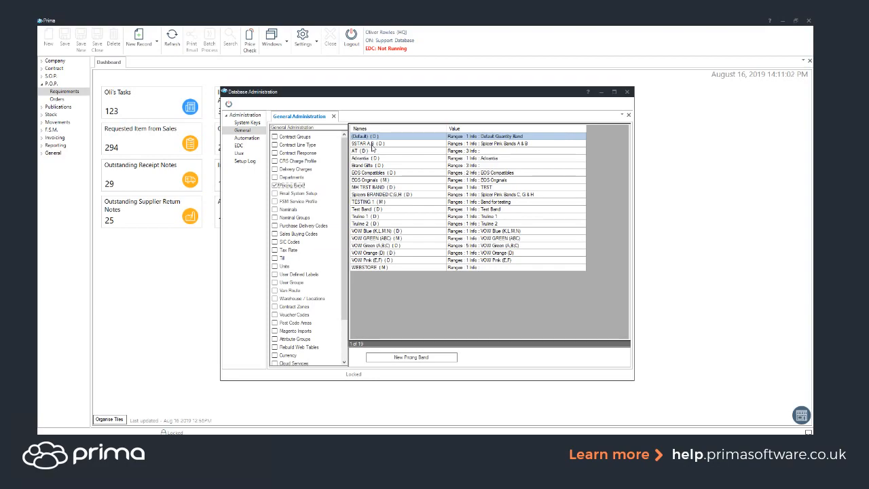
- Examine the discount bands and band type options of the TEST S customer offer without changing them
{"action": "scroll", "coordinate": [302, 357], "scroll_direction": "down", "scroll_amount": 2}
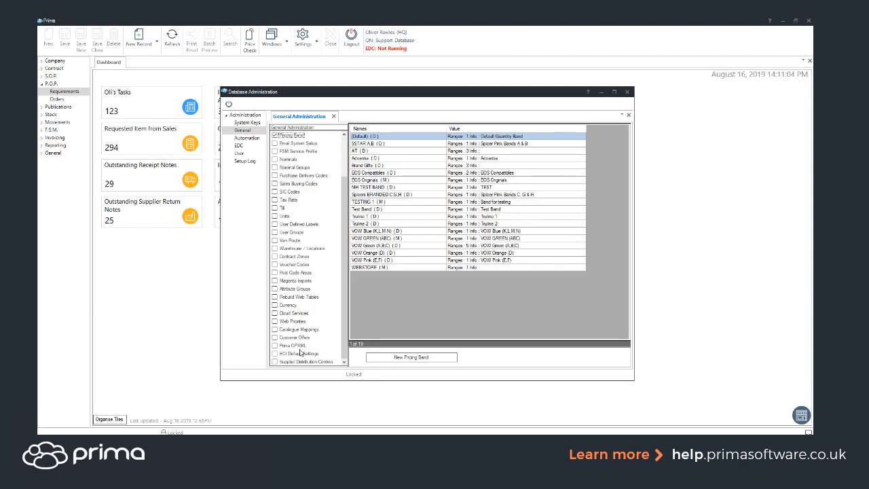
{"action": "left_click", "coordinate": [296, 337]}
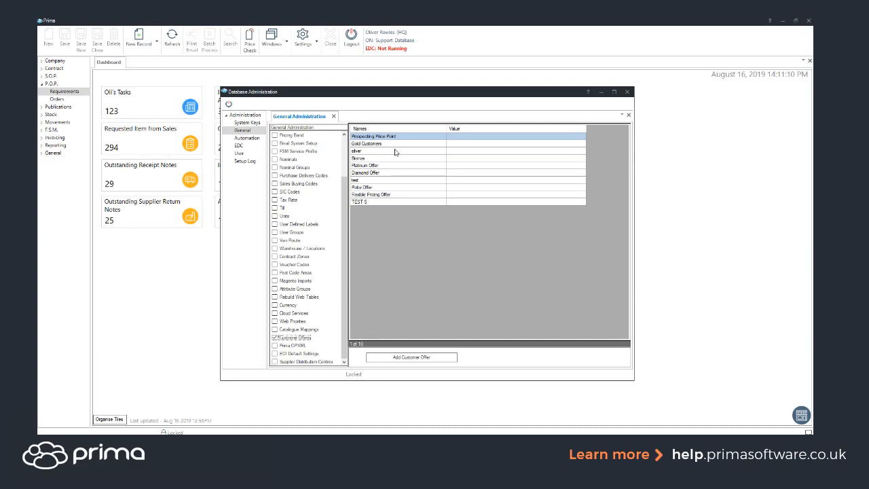
{"action": "left_click", "coordinate": [368, 201]}
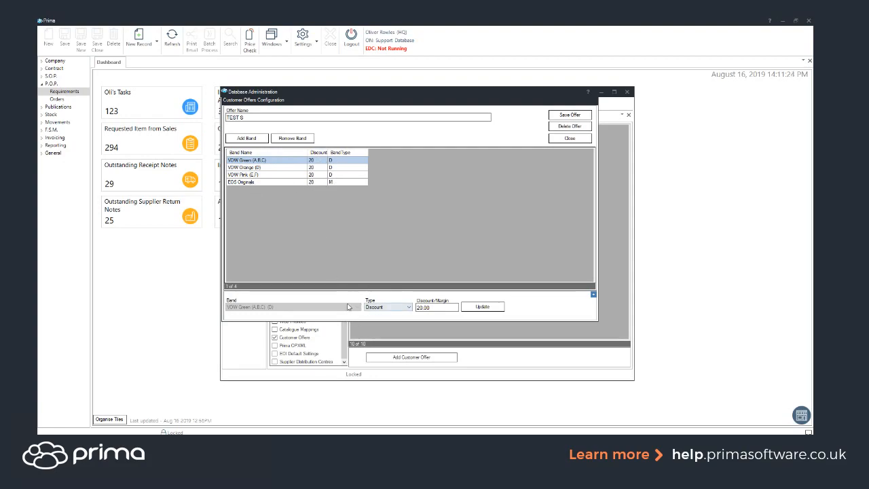
{"action": "left_click", "coordinate": [377, 309]}
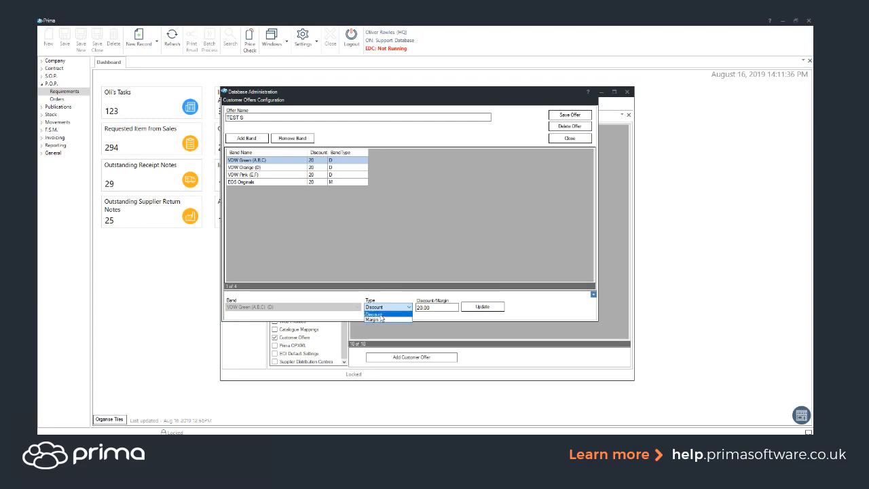
{"action": "left_click", "coordinate": [565, 141]}
{"action": "left_click", "coordinate": [564, 139]}
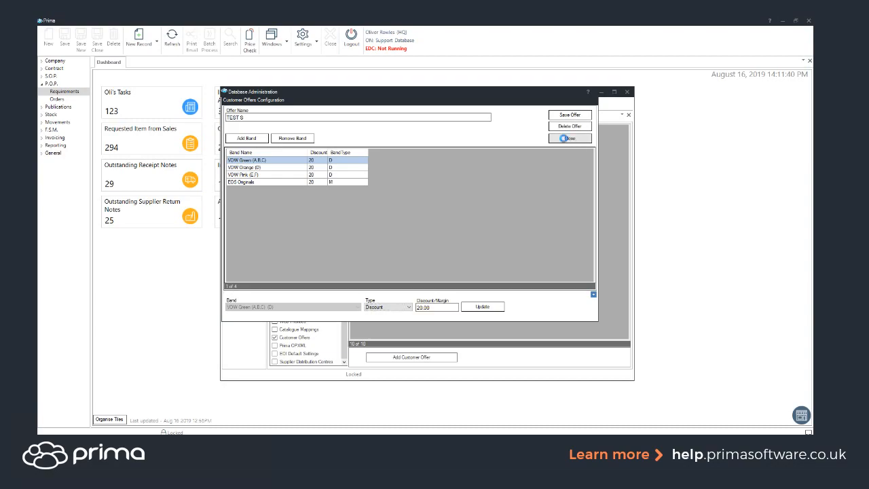
{"action": "left_click", "coordinate": [378, 145]}
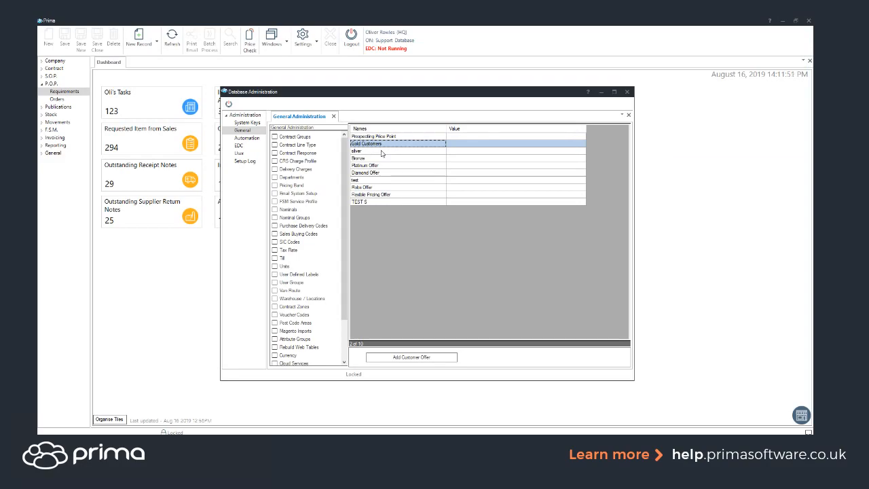
{"action": "left_click", "coordinate": [601, 91]}
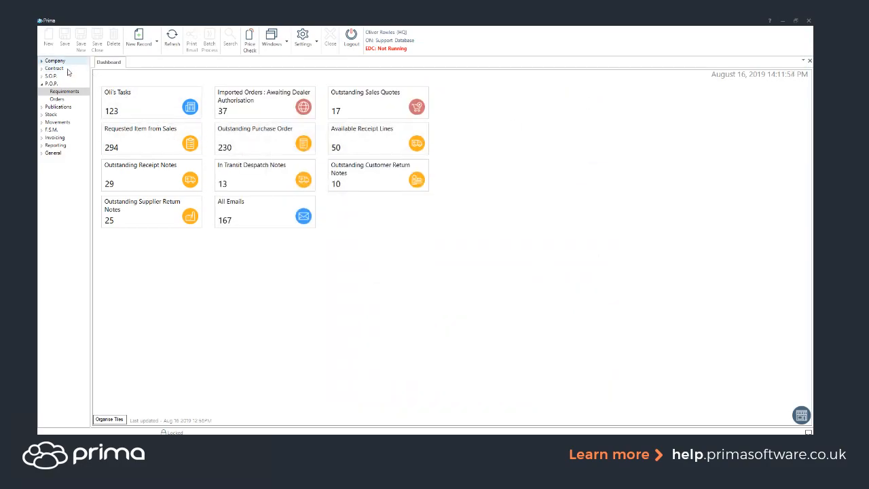
- Look up the customer's company record by name and set its product and pricing customer offer to No Offer Applied
{"action": "left_click", "coordinate": [67, 62]}
{"action": "left_click", "coordinate": [68, 69]}
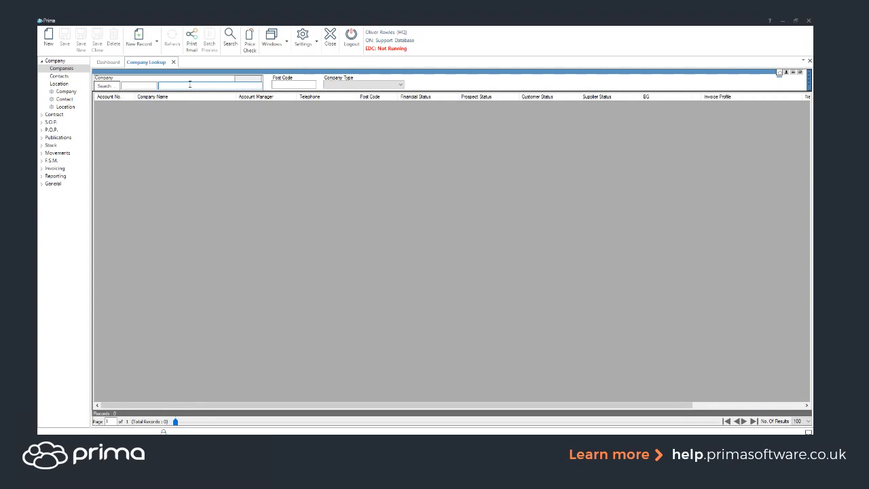
{"action": "double_click", "coordinate": [167, 104]}
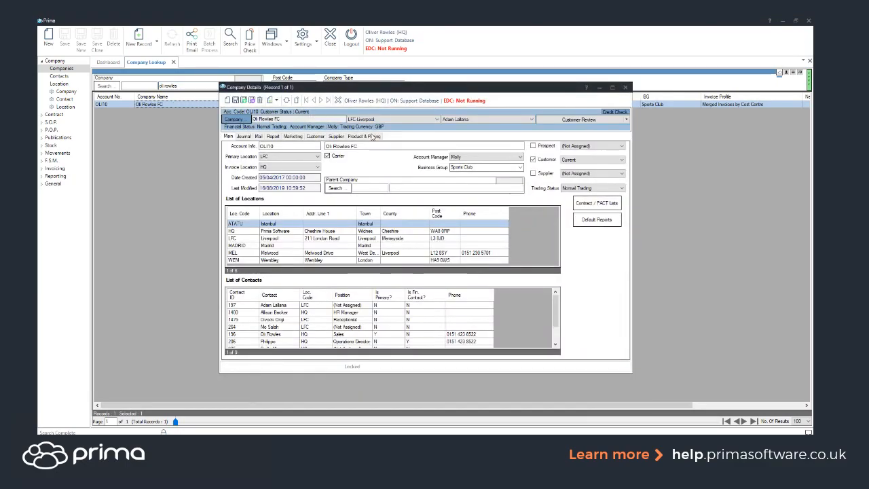
{"action": "left_click", "coordinate": [363, 137]}
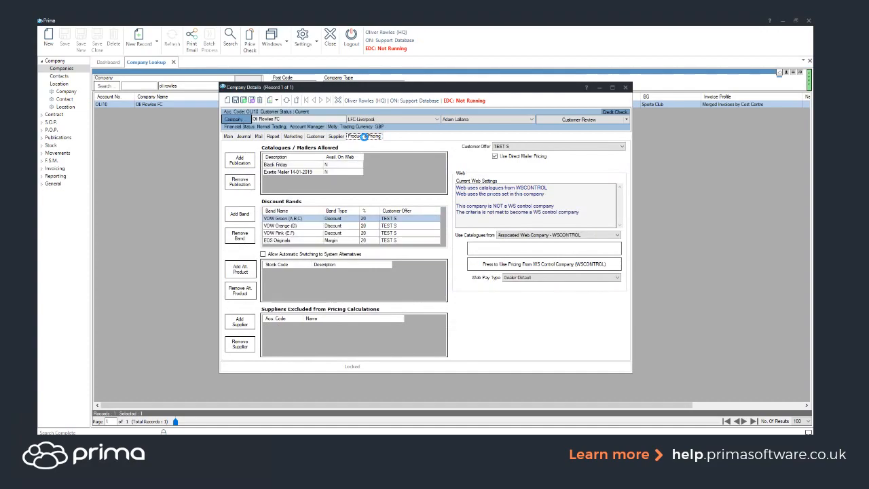
{"action": "left_click", "coordinate": [514, 147]}
{"action": "left_click", "coordinate": [514, 154]}
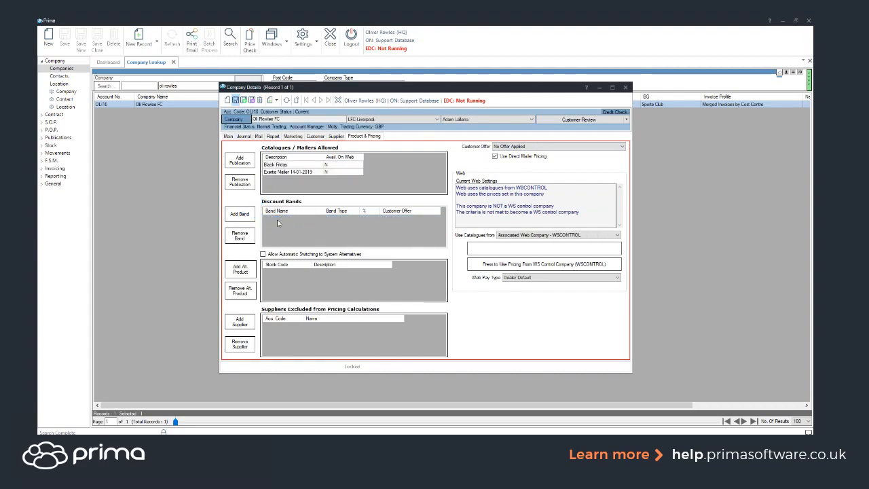
- Add the VOW Green (A,B,C) discount band to the company with type Margin and value 20, and close the record
{"action": "left_click", "coordinate": [253, 215]}
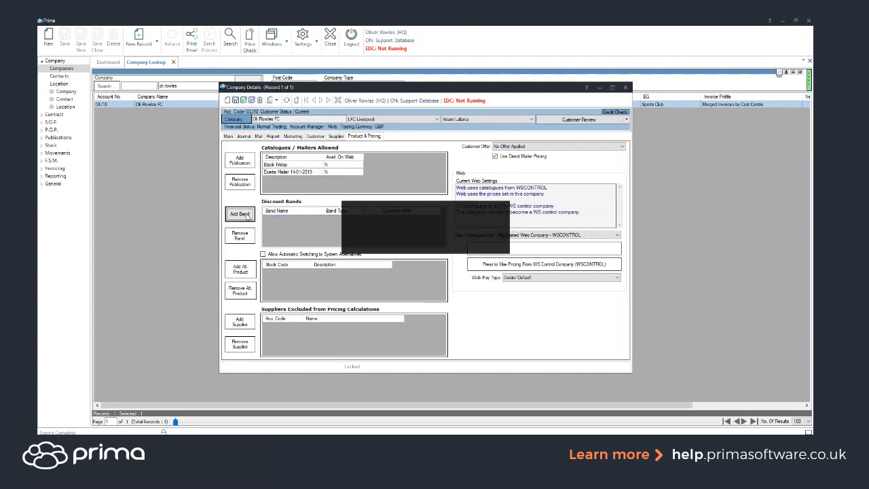
{"action": "left_click", "coordinate": [413, 225]}
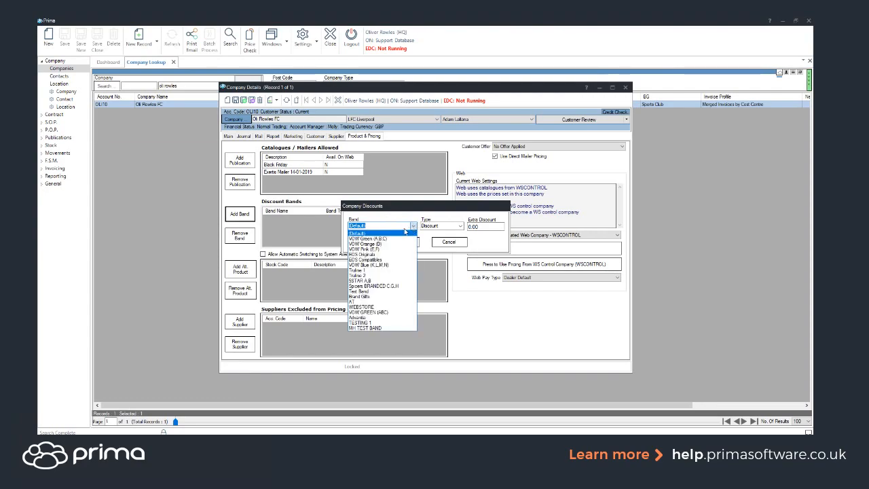
{"action": "left_click", "coordinate": [367, 238]}
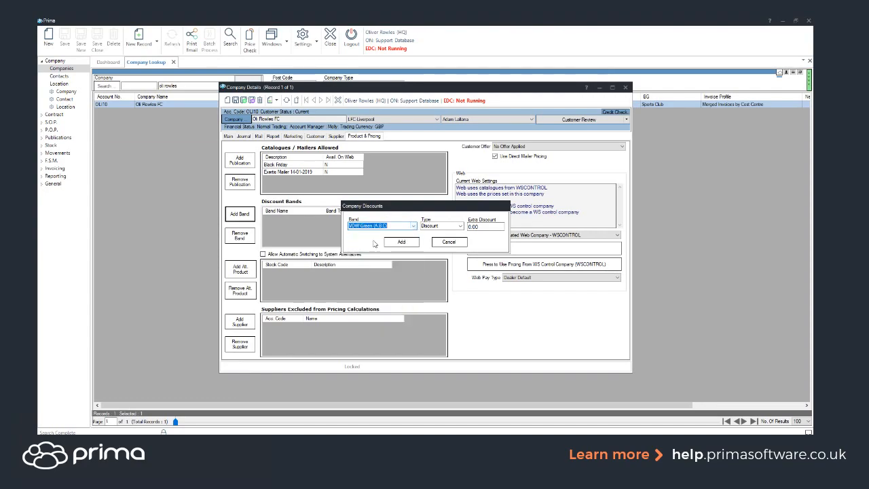
{"action": "left_click", "coordinate": [461, 226]}
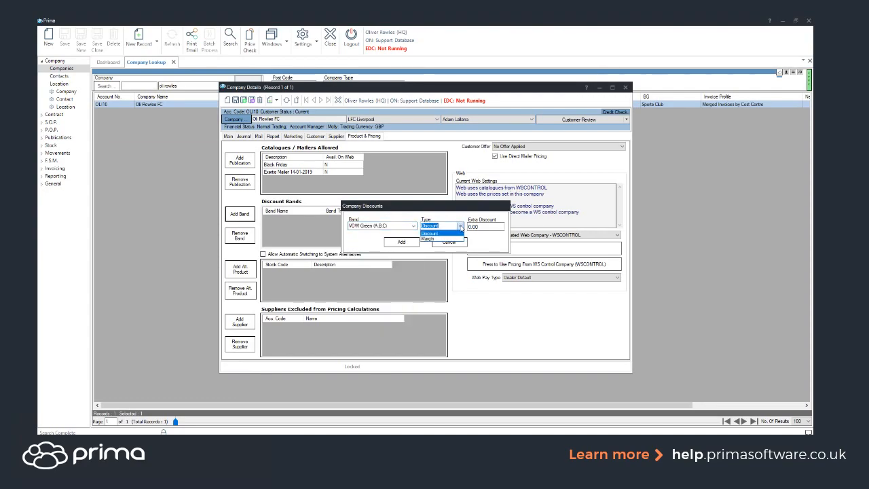
{"action": "left_click", "coordinate": [428, 239]}
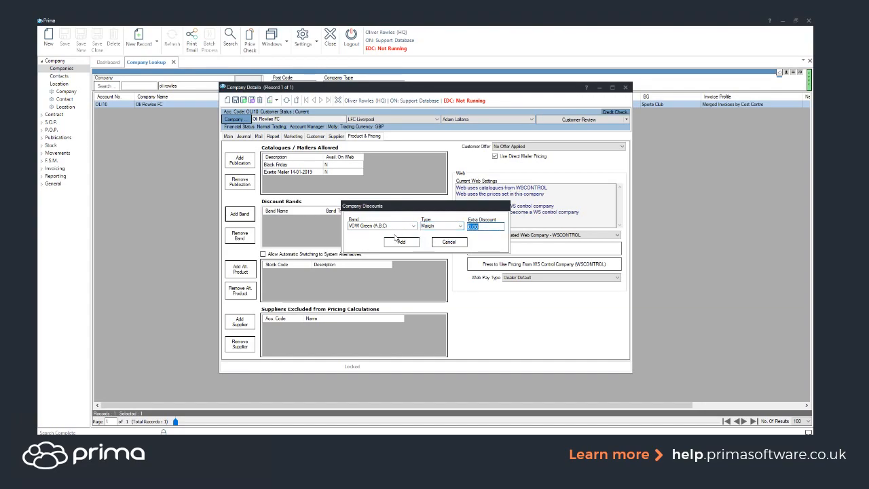
{"action": "type", "text": "20"}
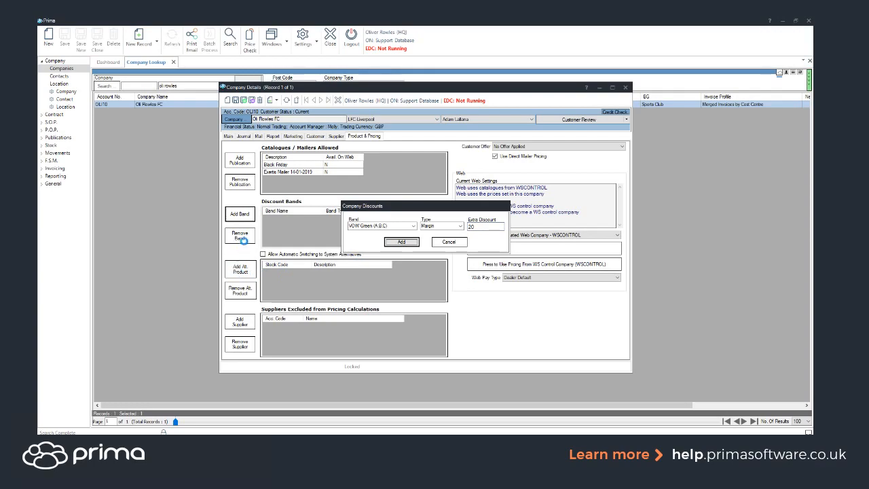
{"action": "key", "text": "Return"}
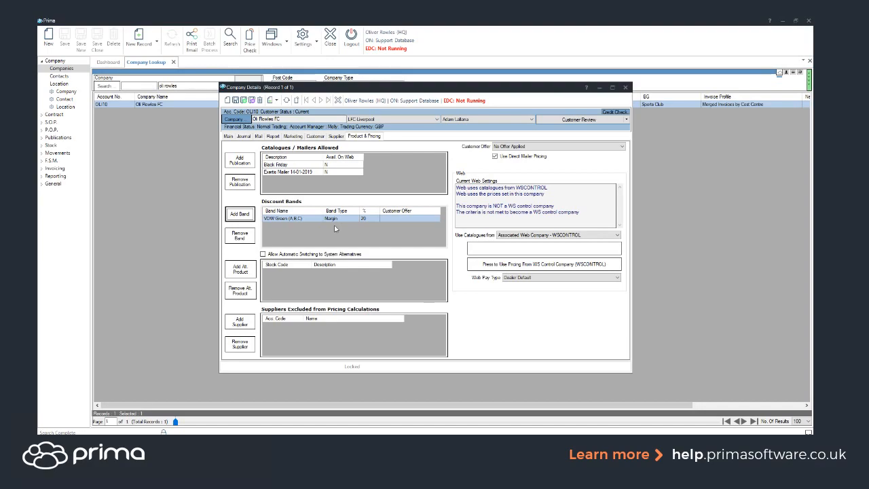
{"action": "left_click", "coordinate": [624, 88]}
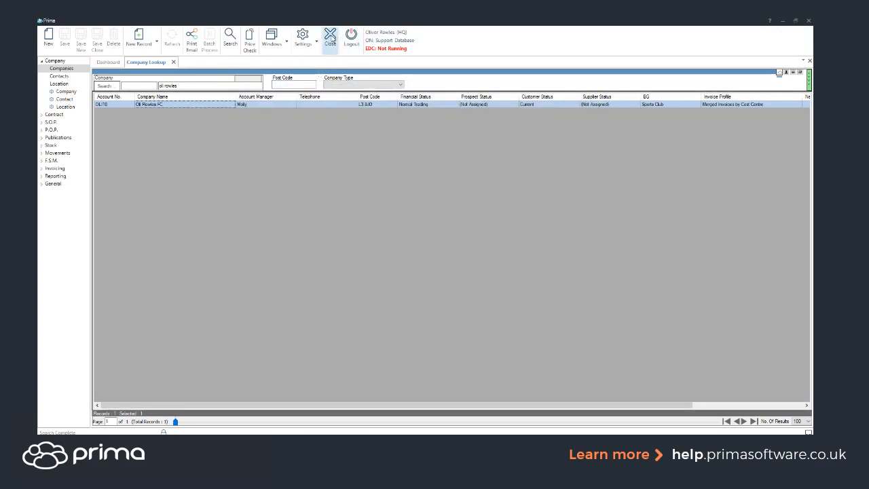
- Examine the publication mailers' dates and priorities, including the priority setting of mailer USER89
{"action": "left_click", "coordinate": [57, 138]}
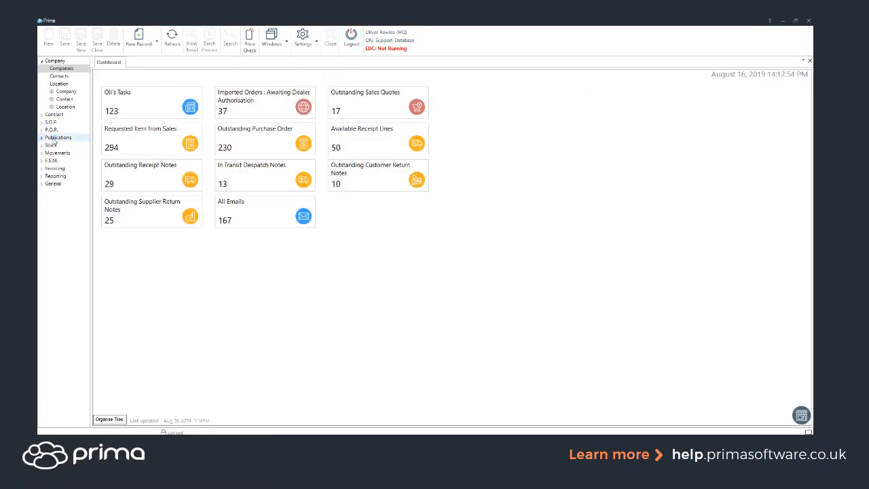
{"action": "left_click", "coordinate": [67, 114]}
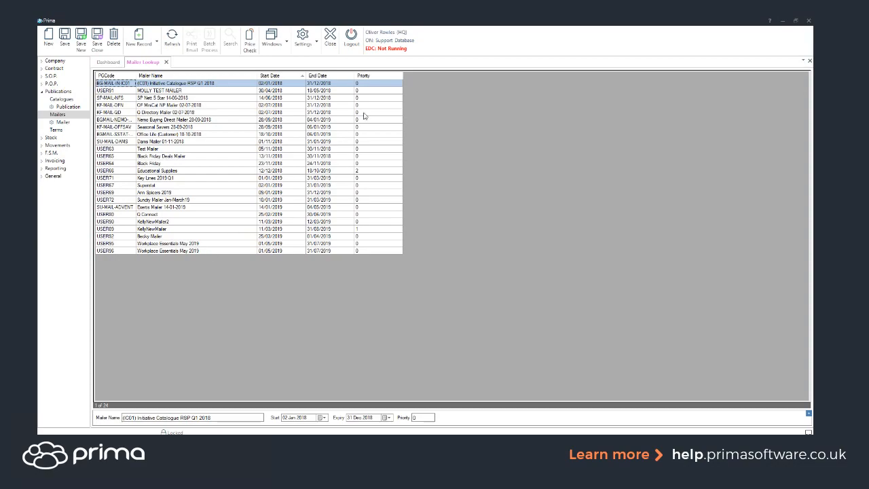
{"action": "left_click", "coordinate": [380, 81]}
{"action": "left_click", "coordinate": [148, 229]}
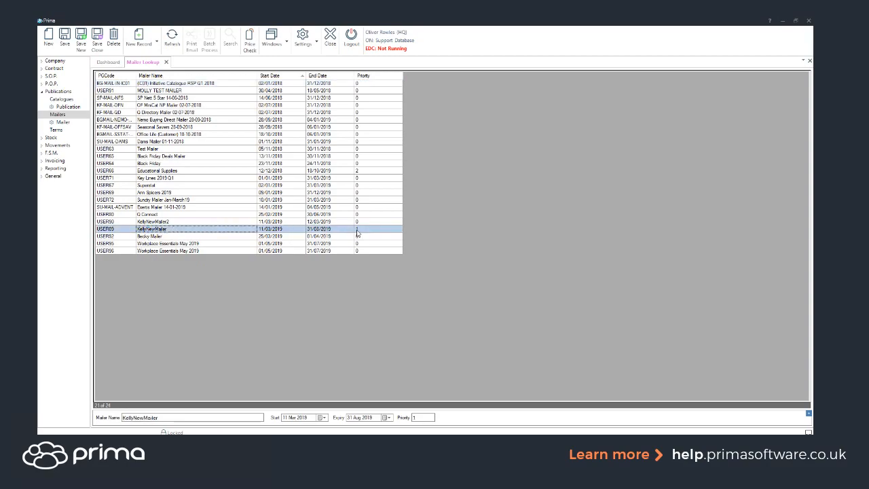
{"action": "left_click", "coordinate": [422, 416]}
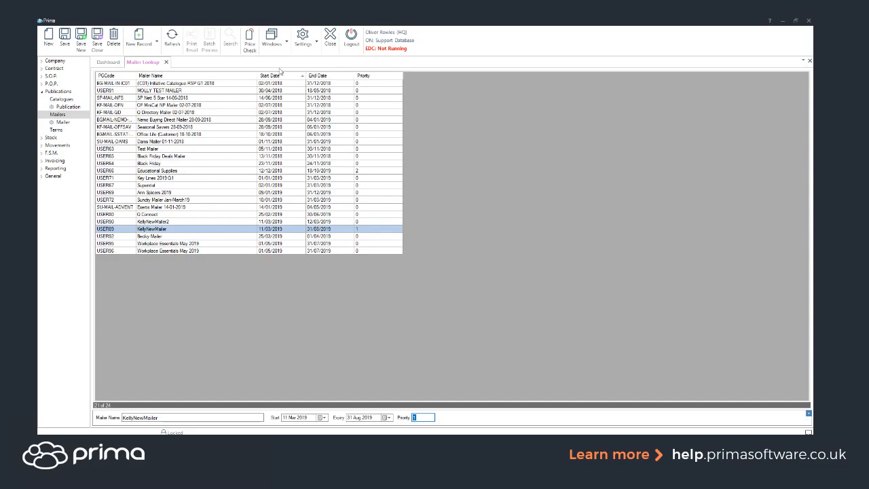
{"action": "left_click", "coordinate": [330, 40]}
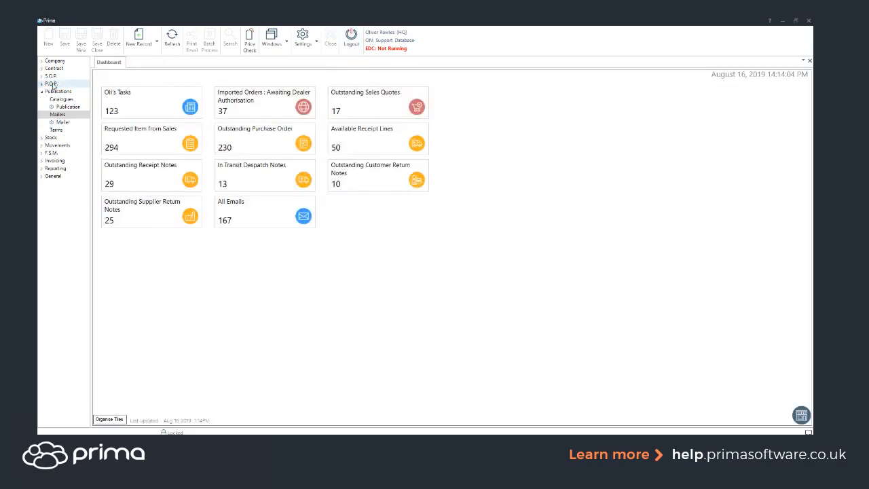
- Open the purchase requirements lookup and search for lines with status Requested
{"action": "left_click", "coordinate": [51, 83]}
{"action": "left_click", "coordinate": [57, 92]}
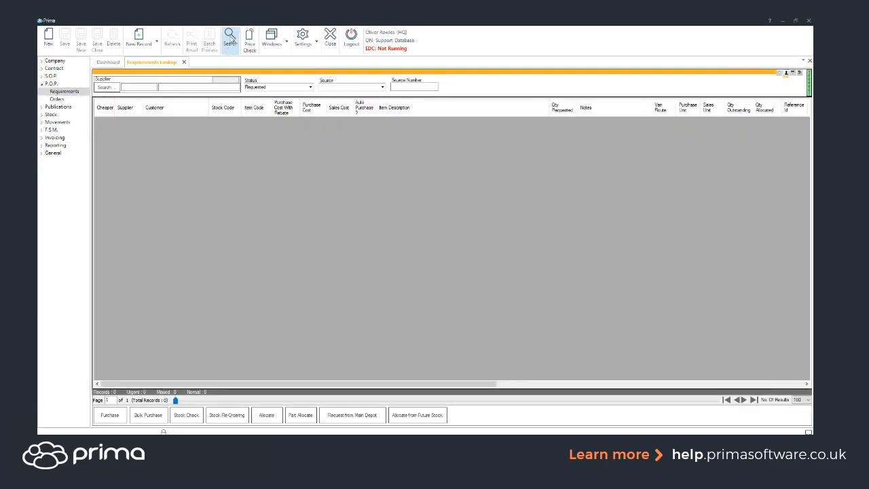
{"action": "left_click", "coordinate": [231, 39]}
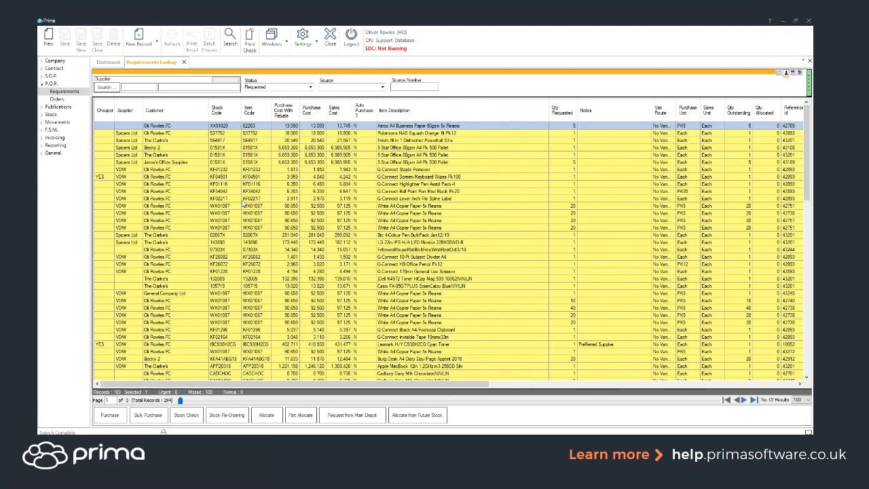
- Select requirement lines 537752, 564917, KF01232 and KF04501 together and open their purchase options
{"action": "left_click", "coordinate": [239, 134]}
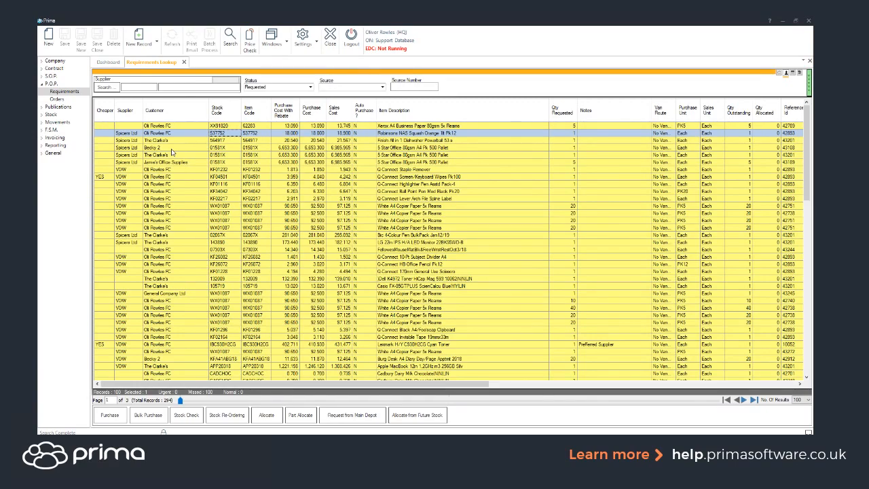
{"action": "left_click", "coordinate": [165, 141], "text": "ctrl"}
{"action": "left_click", "coordinate": [156, 170], "text": "ctrl"}
{"action": "left_click", "coordinate": [158, 176], "text": "ctrl"}
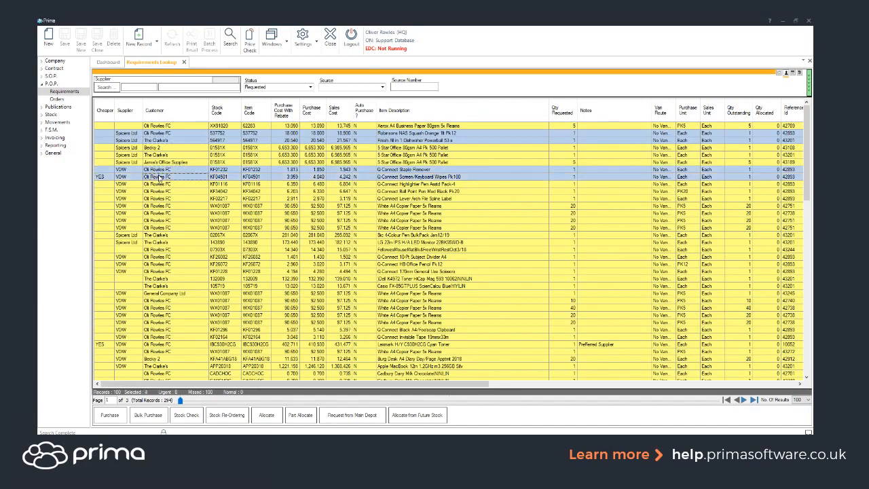
{"action": "left_click", "coordinate": [108, 414]}
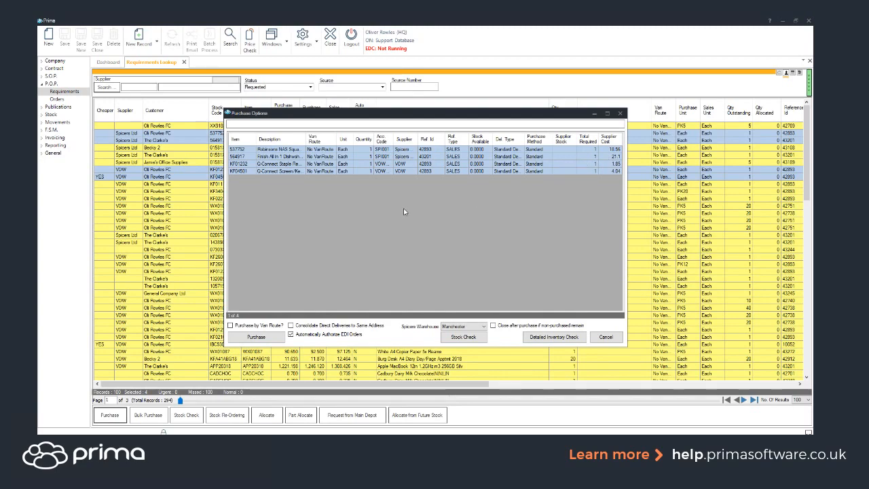
- Purchase items 564917, KF01232 and KF04501, leaving out 537752, with automatic authorisation of EDI orders turned off
{"action": "left_click", "coordinate": [397, 150]}
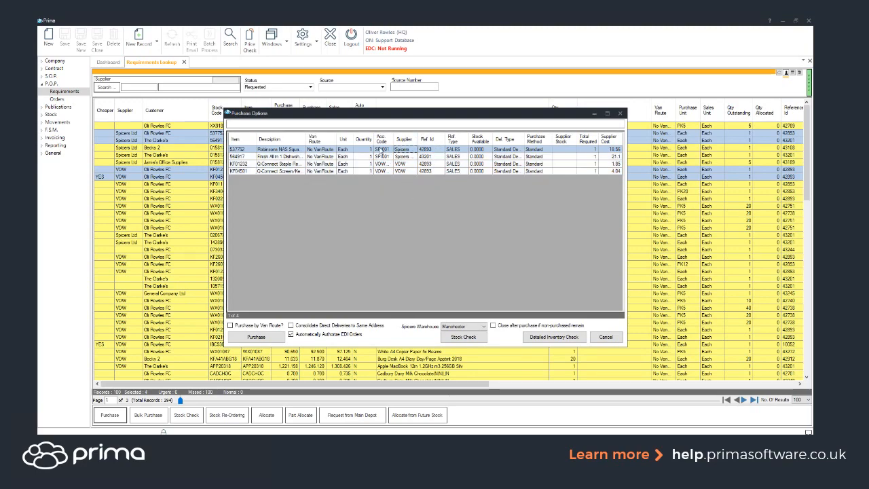
{"action": "left_click_drag", "start_coordinate": [382, 150], "coordinate": [381, 183]}
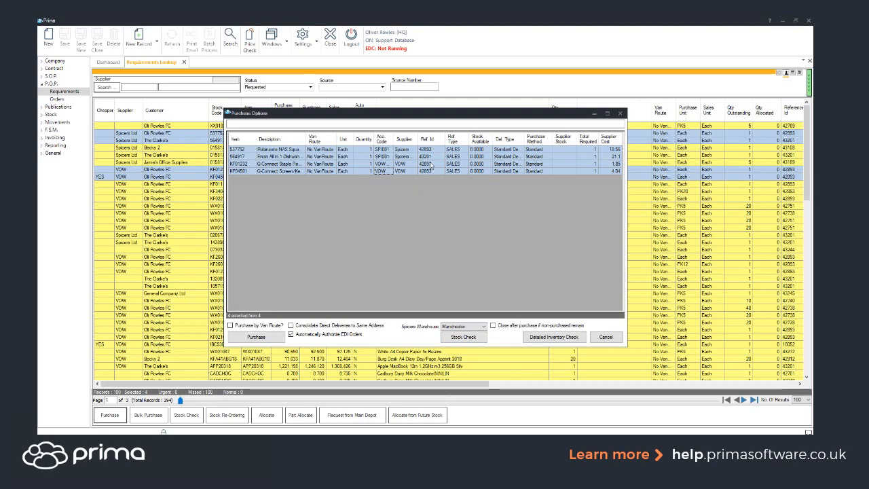
{"action": "left_click", "coordinate": [447, 149], "text": "ctrl"}
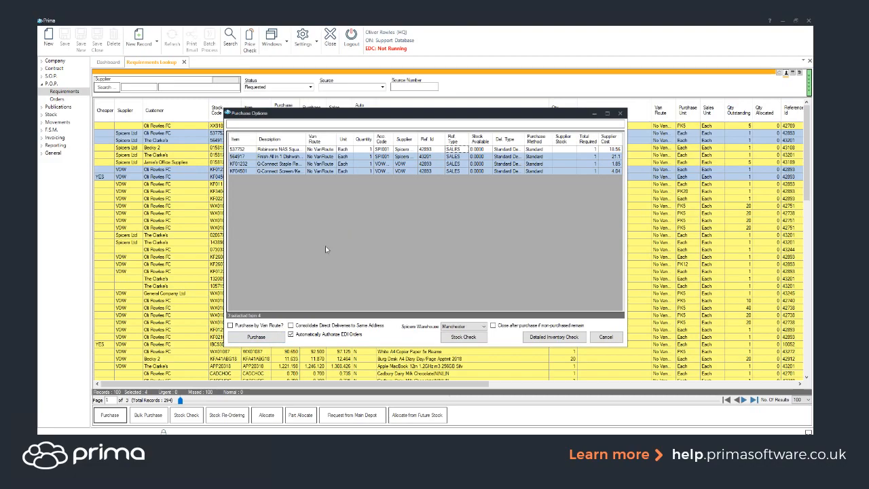
{"action": "left_click", "coordinate": [292, 335]}
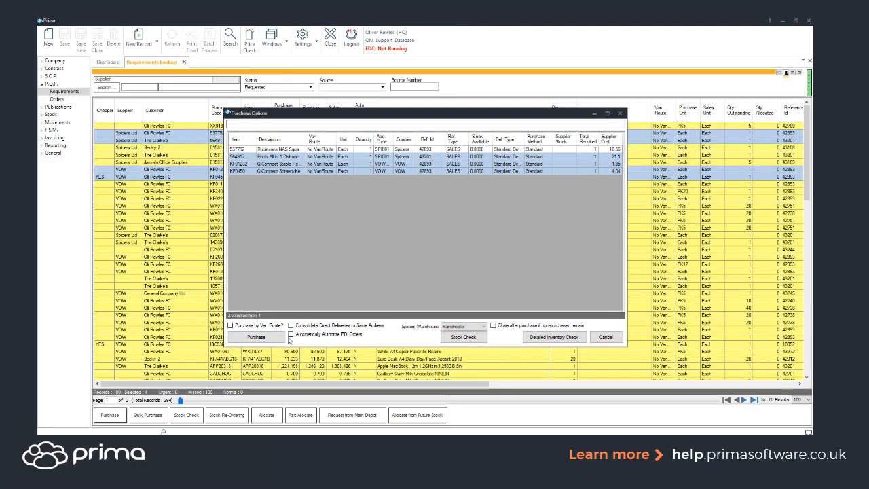
{"action": "left_click", "coordinate": [258, 338]}
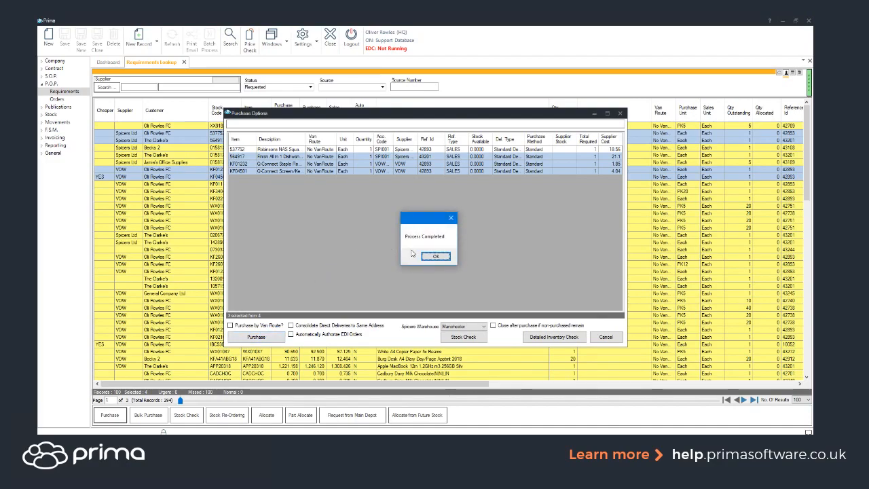
{"action": "left_click", "coordinate": [432, 256]}
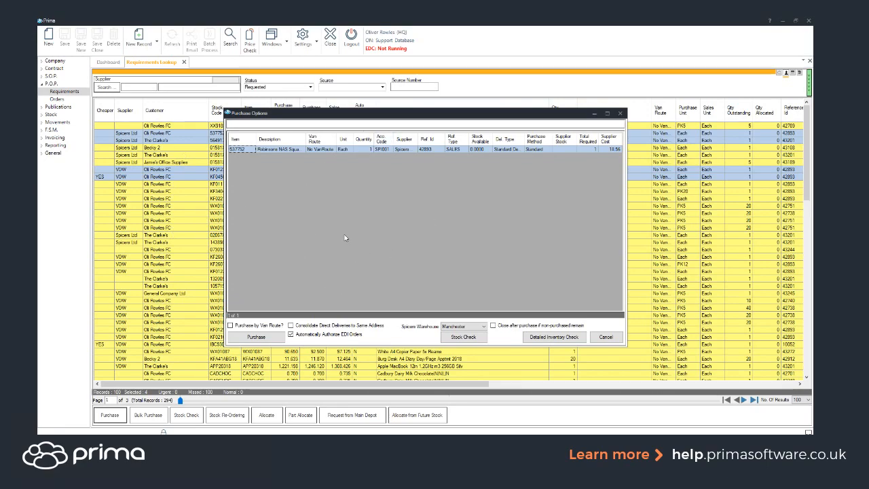
- Run a detailed inventory check on remaining item 537752 and leave its purchase options without purchasing
{"action": "left_click", "coordinate": [550, 337]}
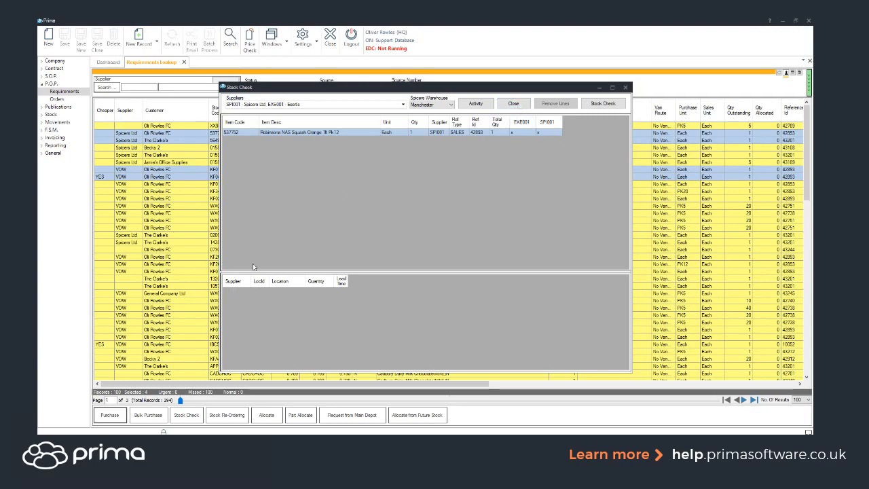
{"action": "left_click", "coordinate": [514, 103]}
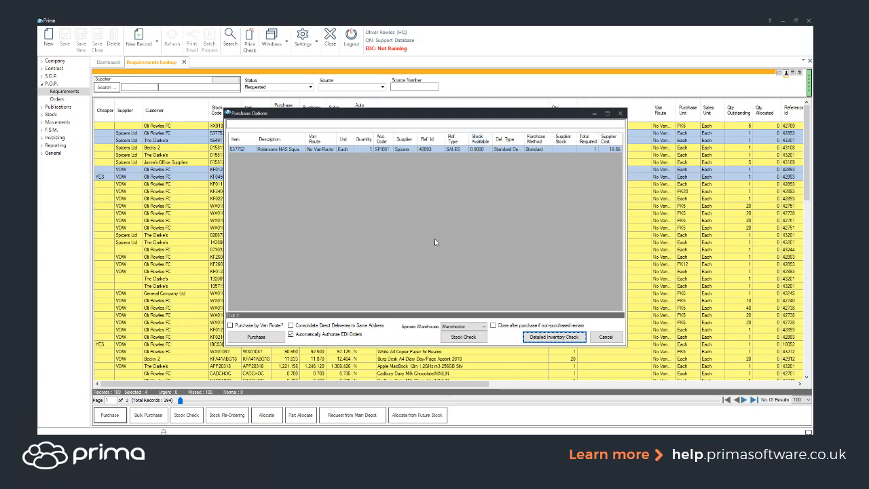
{"action": "left_click", "coordinate": [453, 149]}
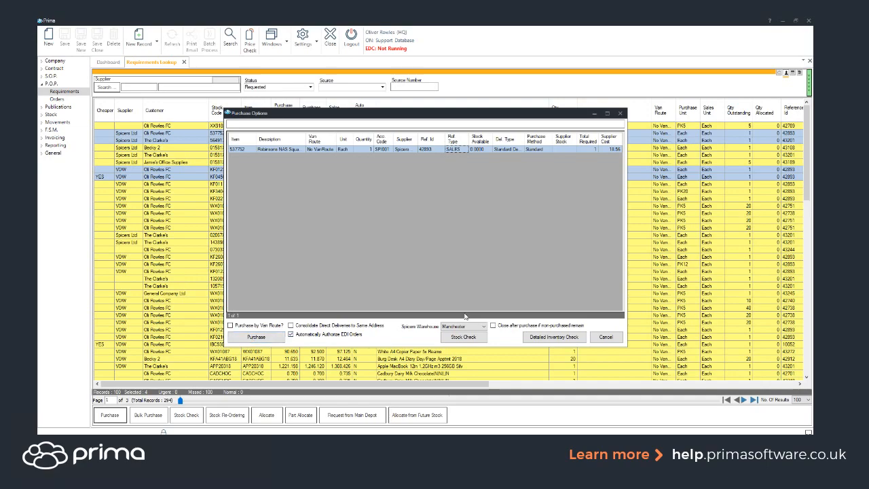
{"action": "left_click", "coordinate": [602, 341]}
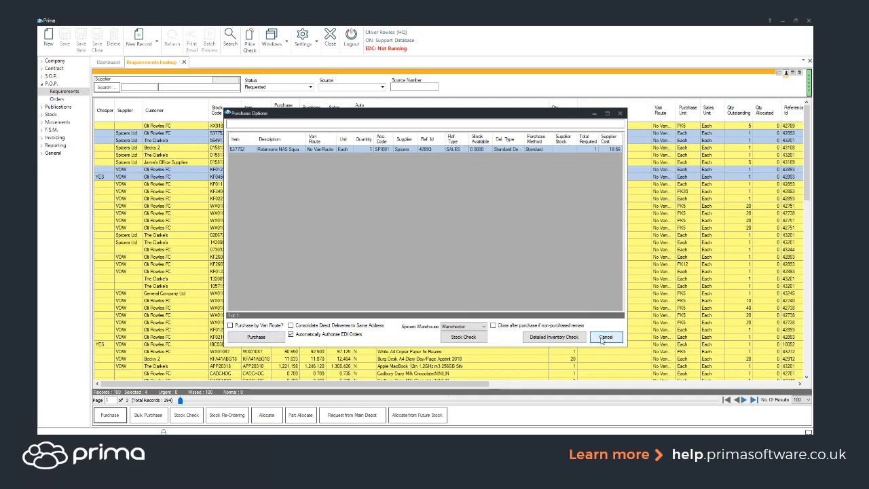
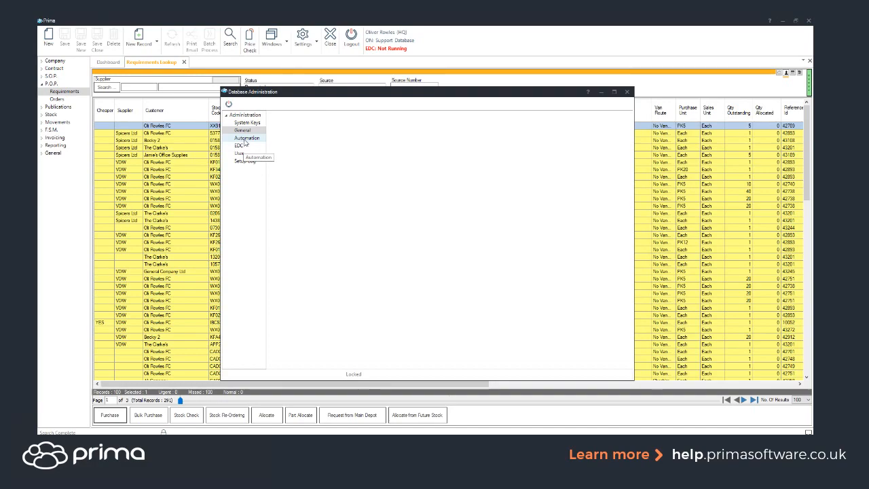
- Show the Auto Purchase Setup under Automation in the maximised Database Administration window and open its entries for configuration
{"action": "left_click", "coordinate": [246, 139]}
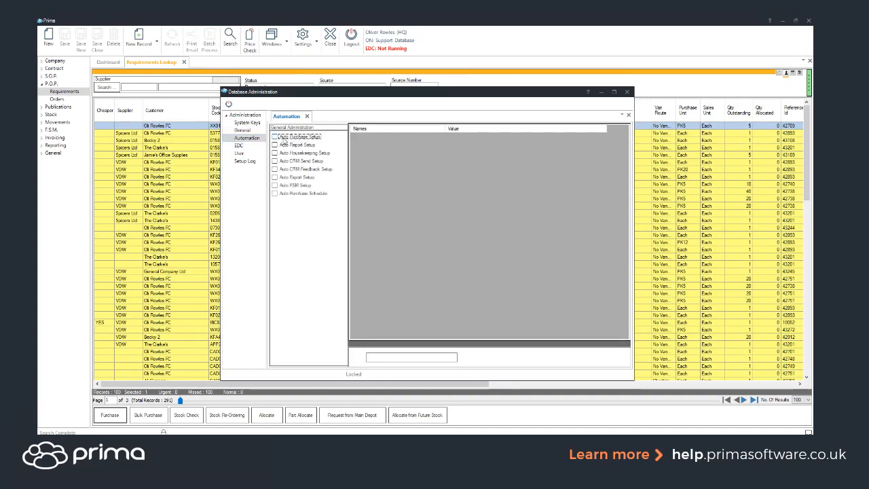
{"action": "left_click", "coordinate": [281, 137]}
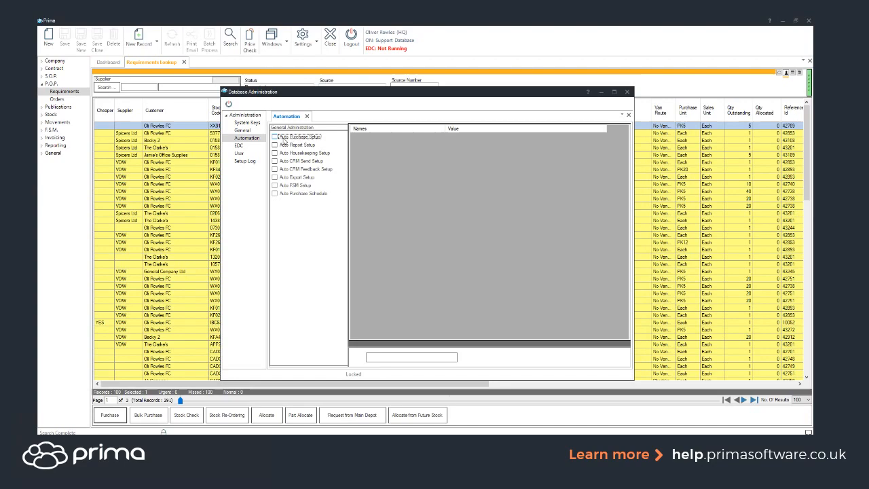
{"action": "left_click", "coordinate": [613, 92]}
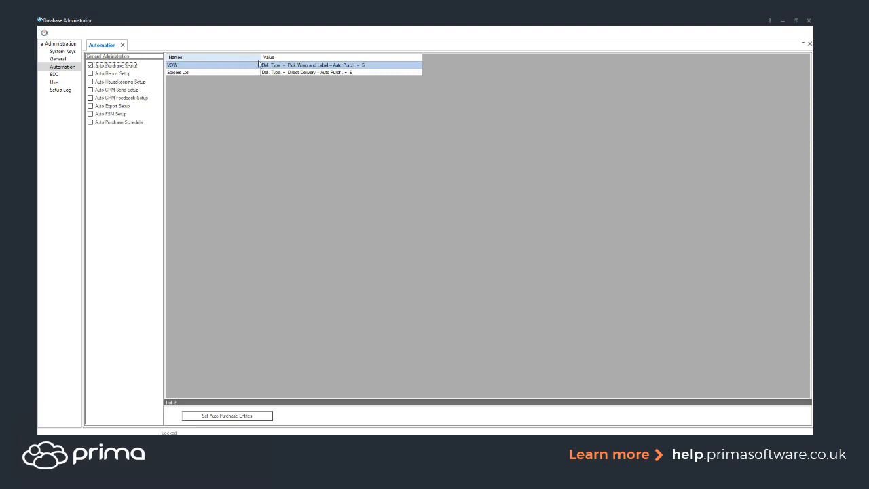
{"action": "left_click", "coordinate": [191, 72]}
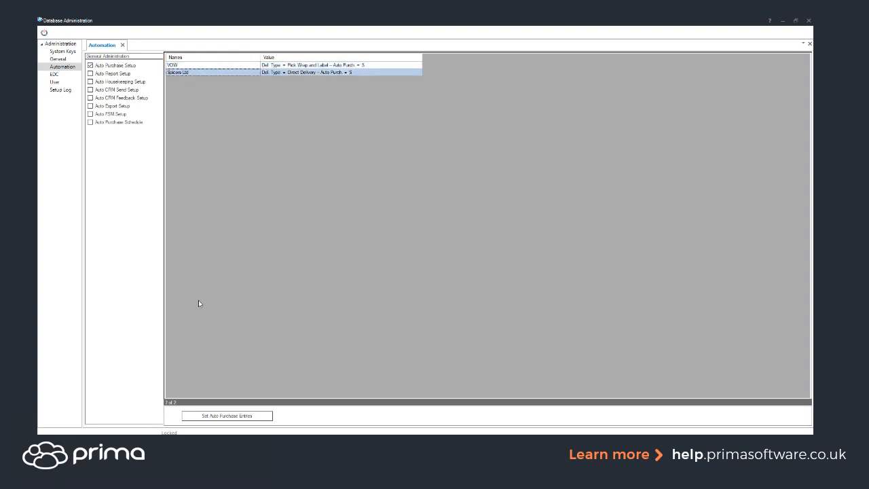
{"action": "left_click", "coordinate": [212, 417]}
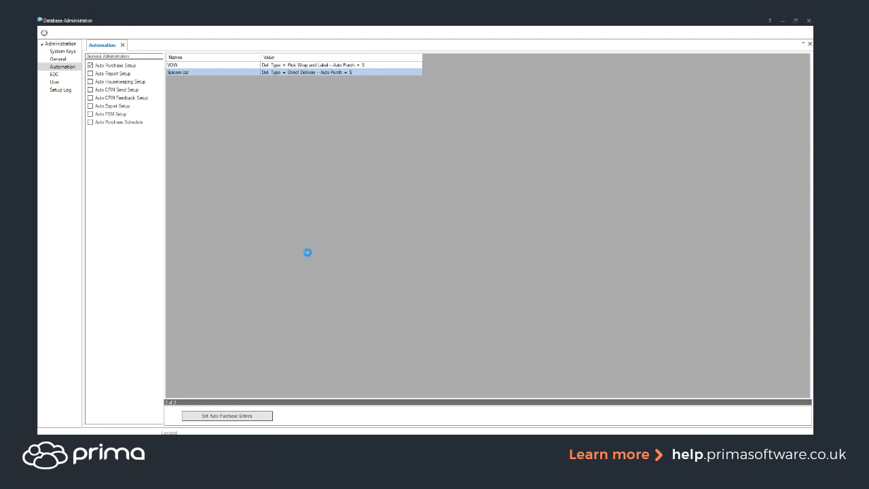
{"action": "left_click_drag", "start_coordinate": [39, 95], "coordinate": [382, 104]}
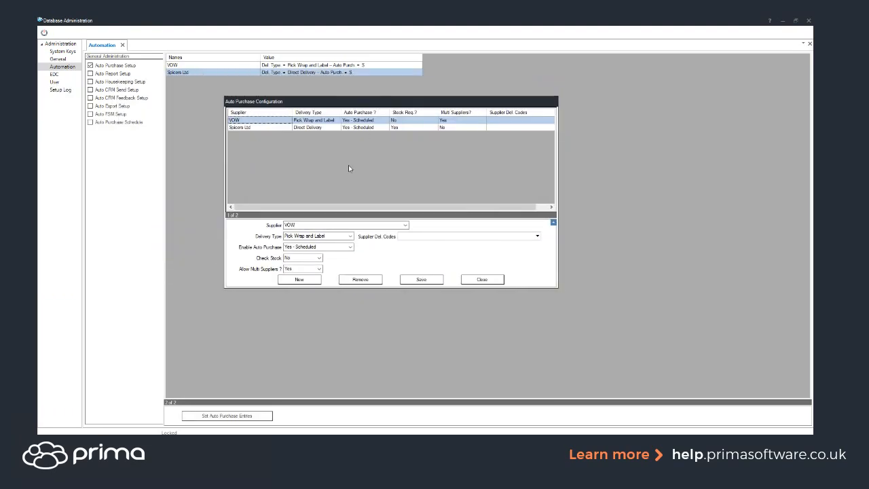
- Start a new auto purchase entry for supplier Exertis and set Enable Auto Purchase to Yes - Scheduled
{"action": "left_click", "coordinate": [298, 280]}
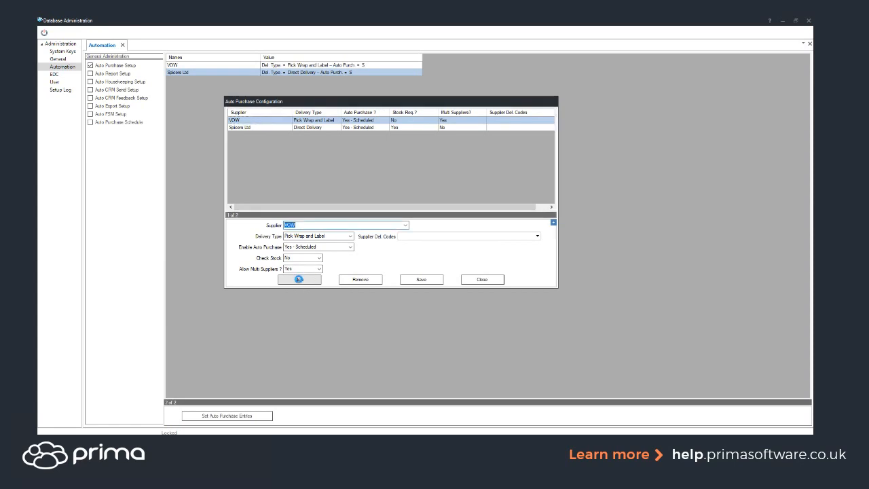
{"action": "left_click", "coordinate": [405, 226]}
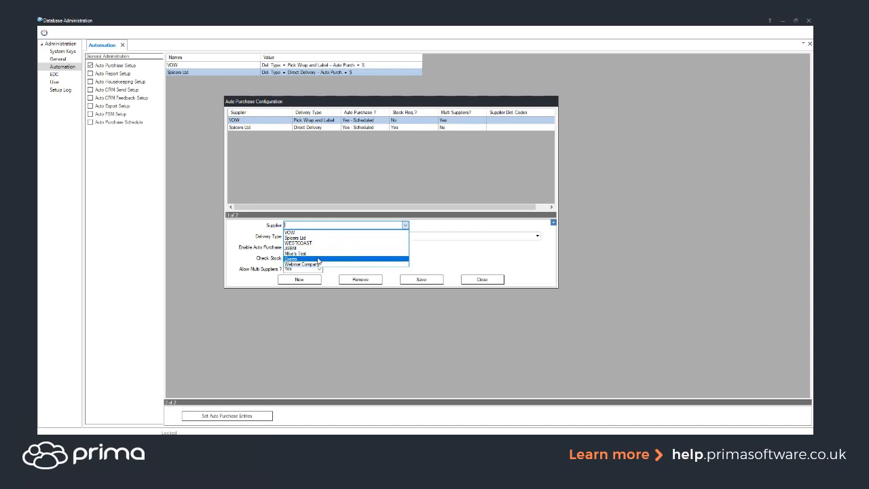
{"action": "left_click", "coordinate": [343, 258]}
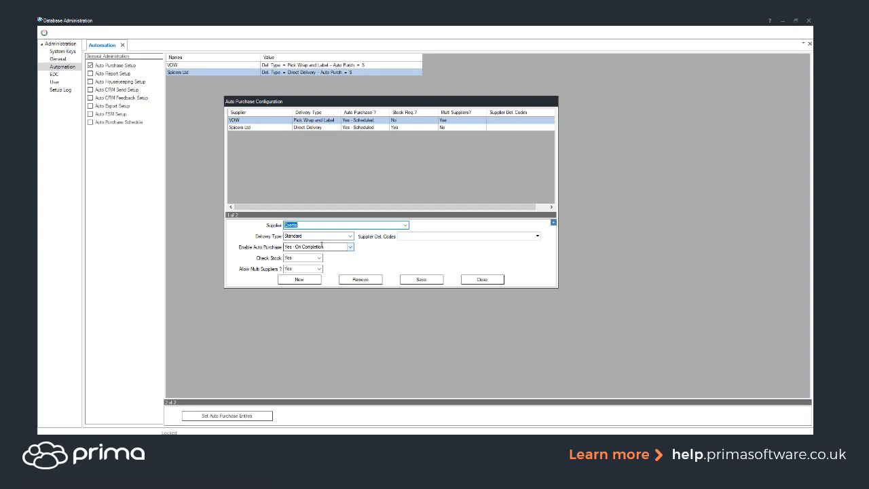
{"action": "left_click", "coordinate": [348, 249]}
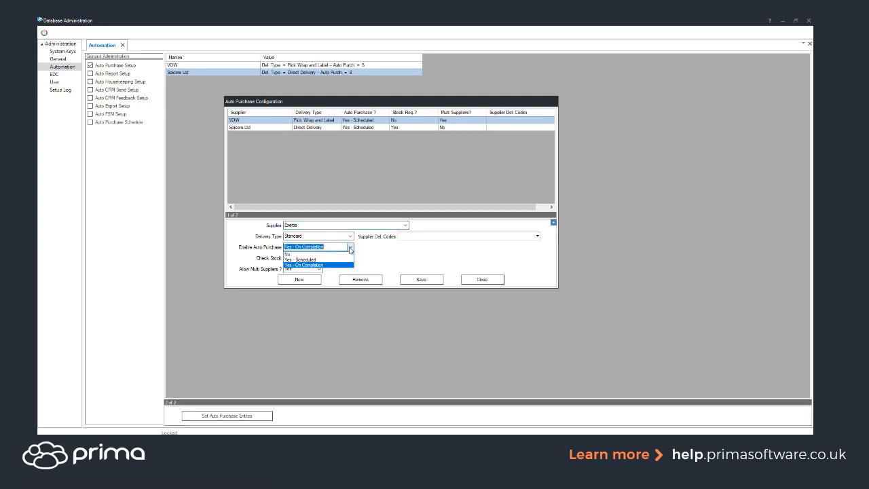
{"action": "left_click", "coordinate": [313, 260]}
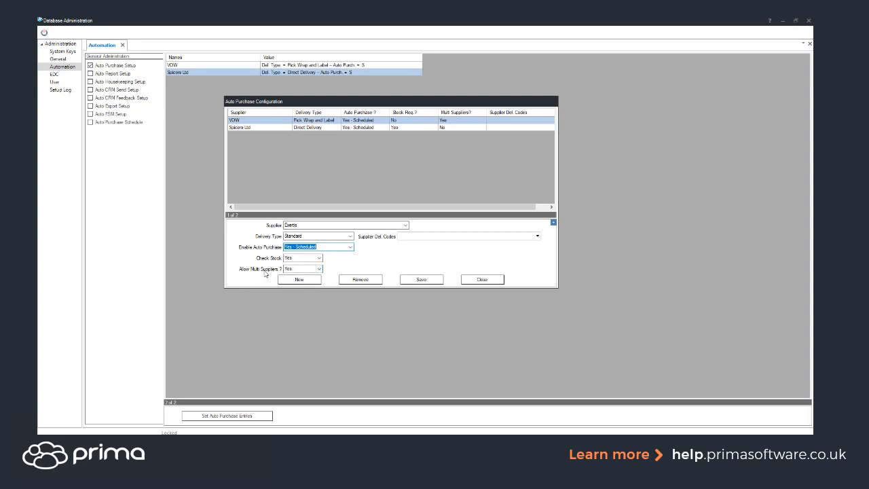
- Set Allow Multi Suppliers to No for the Exertis entry, keep it scheduled, save it and close the configuration
{"action": "left_click", "coordinate": [320, 269]}
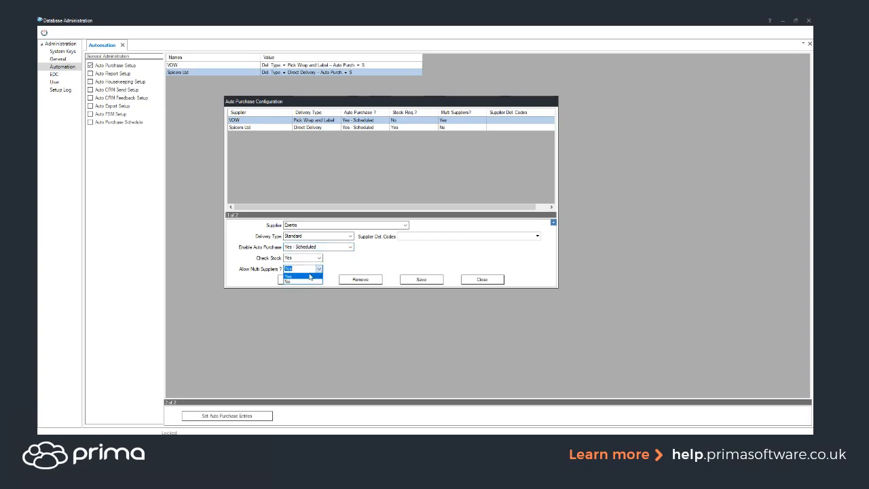
{"action": "left_click", "coordinate": [299, 281]}
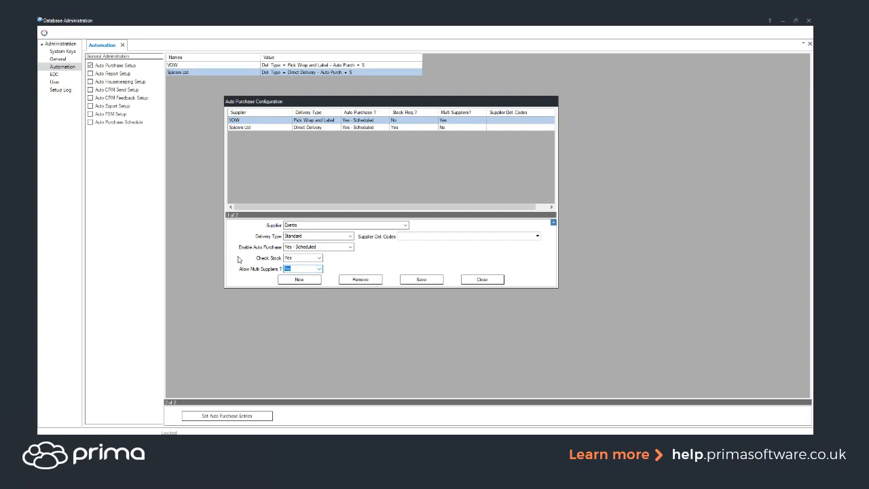
{"action": "left_click", "coordinate": [537, 236]}
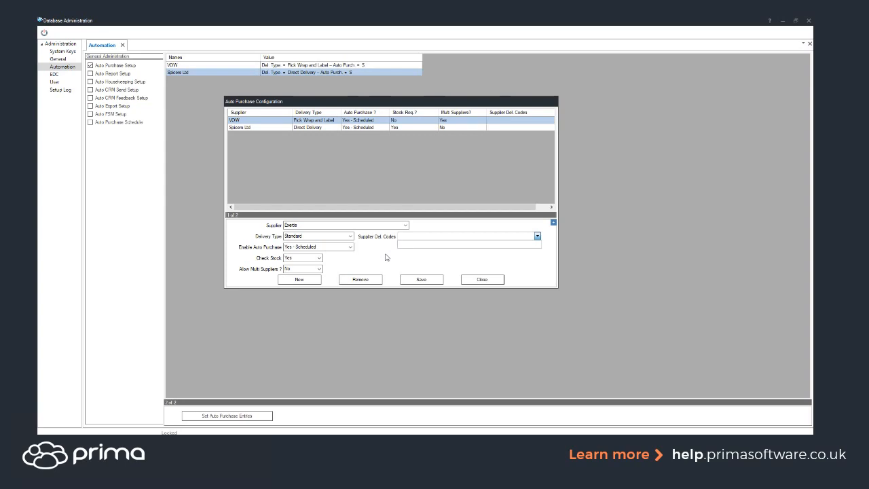
{"action": "left_click", "coordinate": [379, 255]}
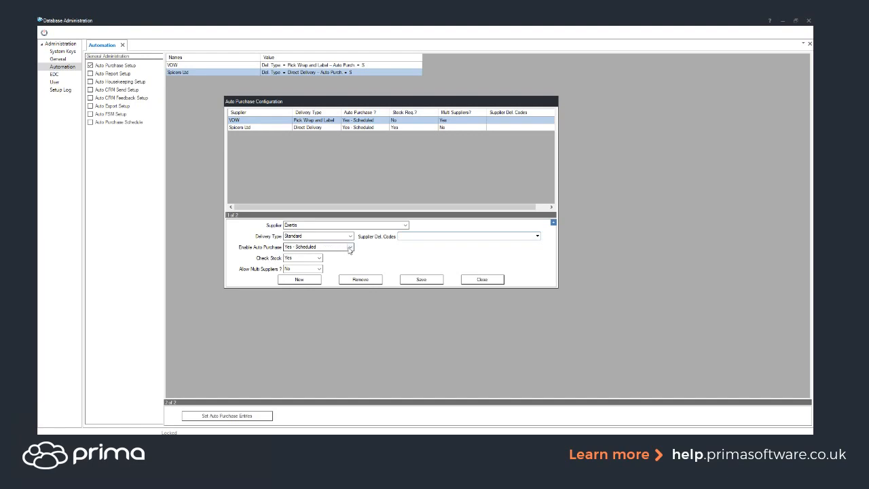
{"action": "left_click", "coordinate": [349, 247]}
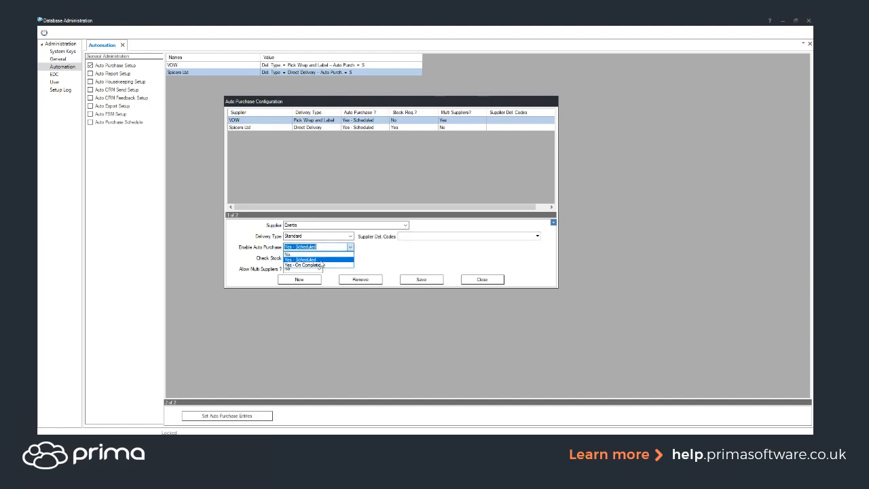
{"action": "left_click", "coordinate": [320, 260]}
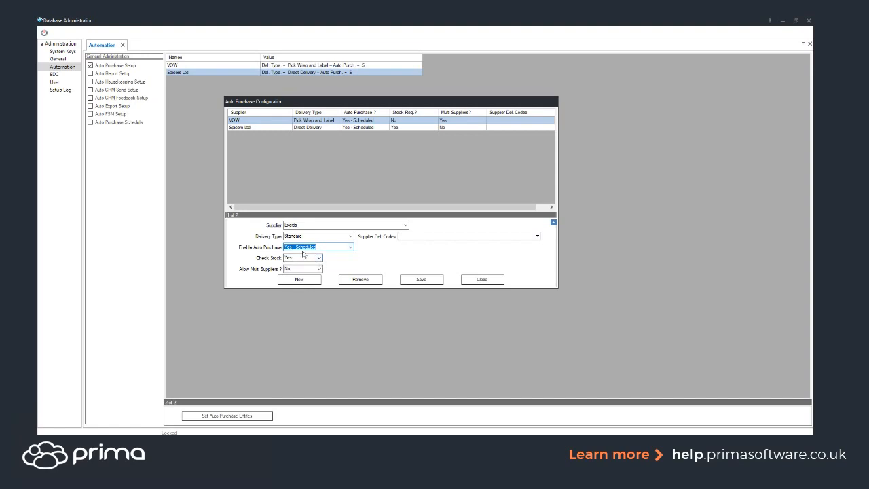
{"action": "left_click", "coordinate": [411, 279]}
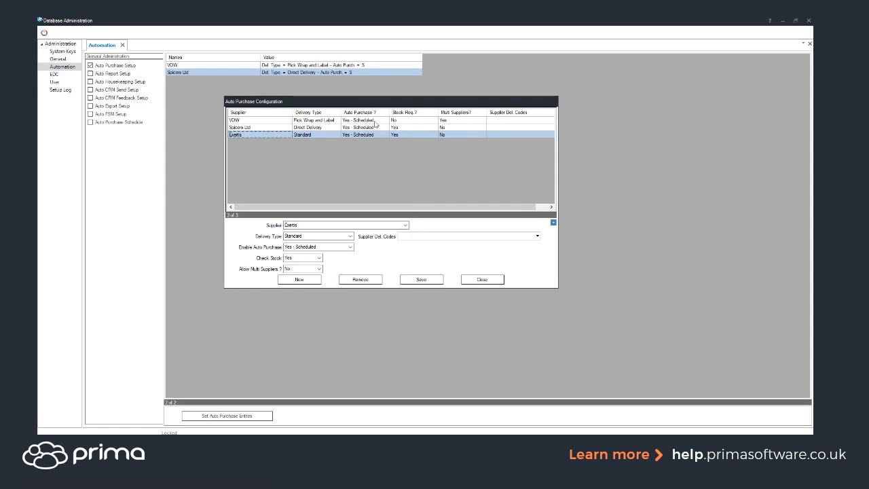
{"action": "left_click", "coordinate": [480, 279]}
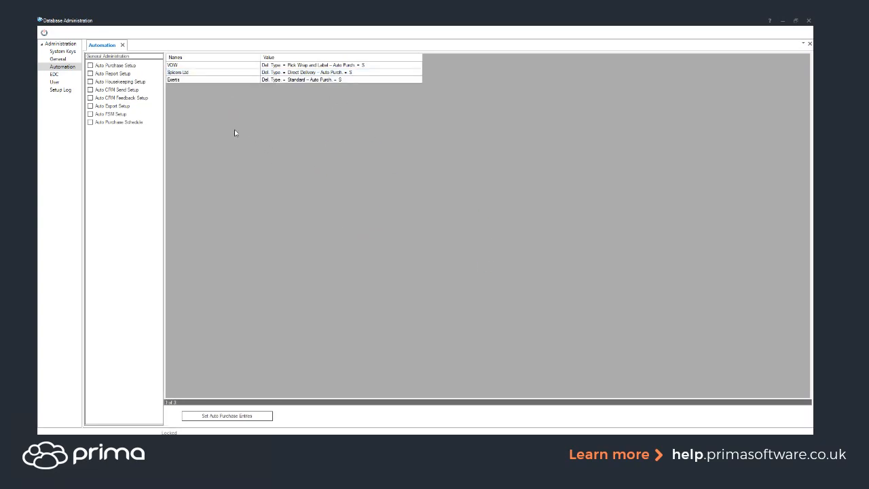
- Display the Auto Purchase Schedule entries and open Schedule 1 to examine its assigned and available supplier jobs
{"action": "left_click", "coordinate": [106, 124]}
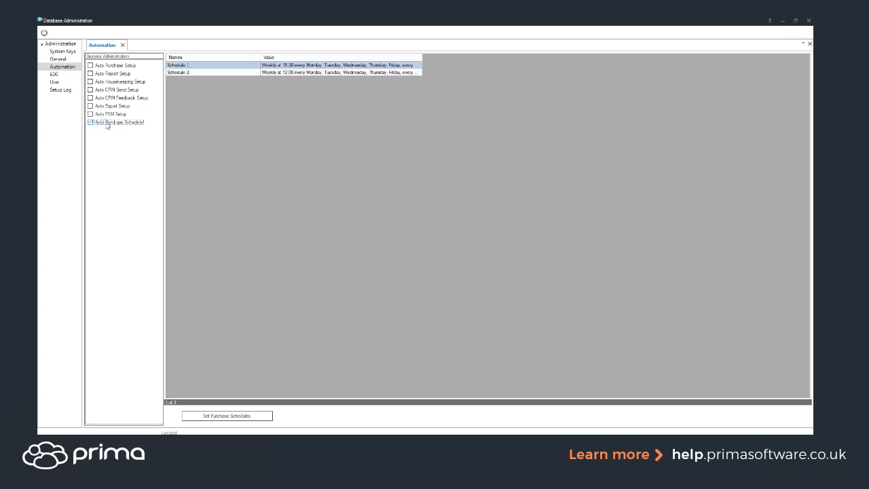
{"action": "left_click", "coordinate": [273, 73]}
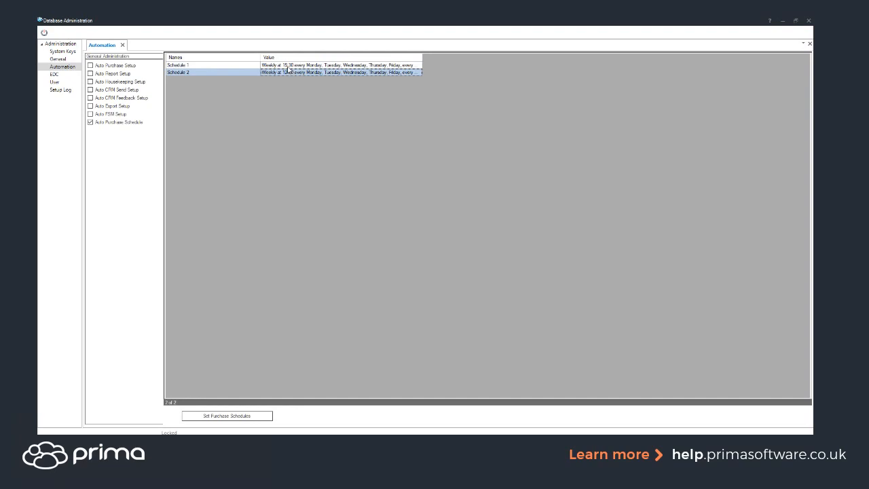
{"action": "key", "text": "Up"}
{"action": "left_click", "coordinate": [216, 416]}
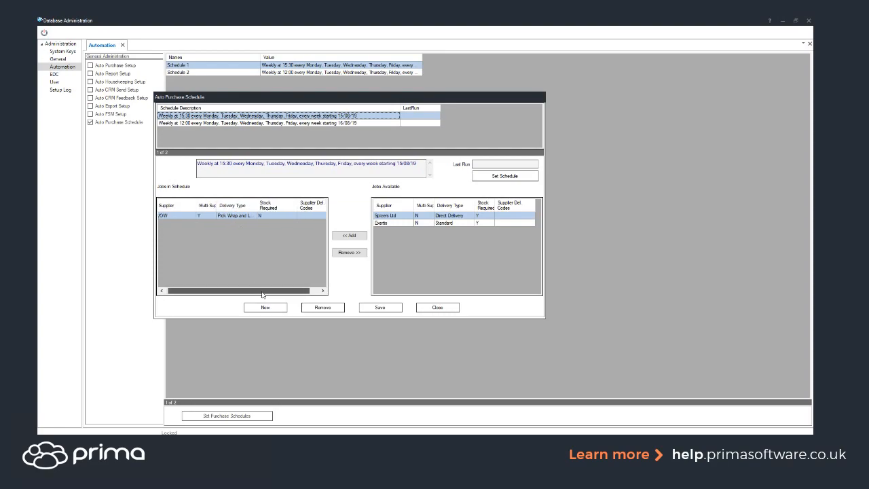
{"action": "mouse_move", "coordinate": [253, 290]}
{"action": "left_mouse_down"}
{"action": "mouse_move", "coordinate": [267, 291]}
{"action": "mouse_move", "coordinate": [255, 291]}
{"action": "left_mouse_up"}
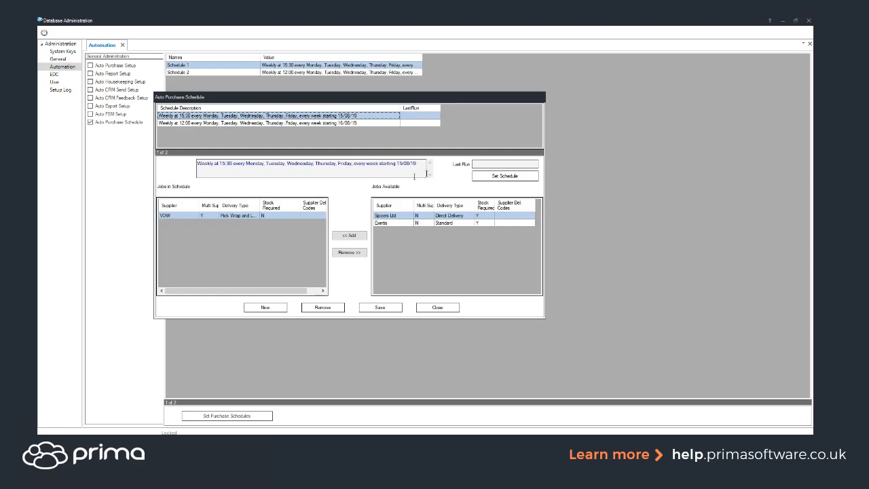
- Examine the timing and Enabled option of the weekly 15:30 schedule, cancel without saving and close the purchase schedules
{"action": "left_click", "coordinate": [489, 178]}
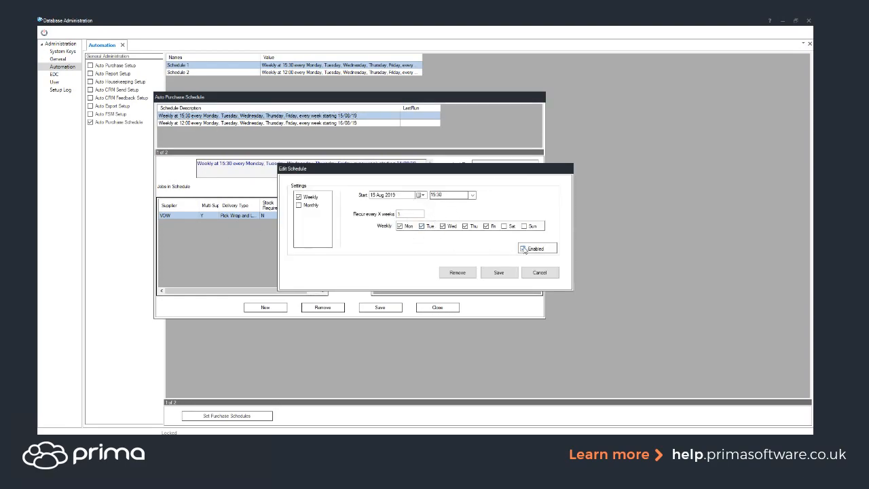
{"action": "left_click", "coordinate": [524, 249]}
{"action": "left_click", "coordinate": [526, 248]}
{"action": "left_click", "coordinate": [526, 249]}
{"action": "left_click", "coordinate": [524, 249]}
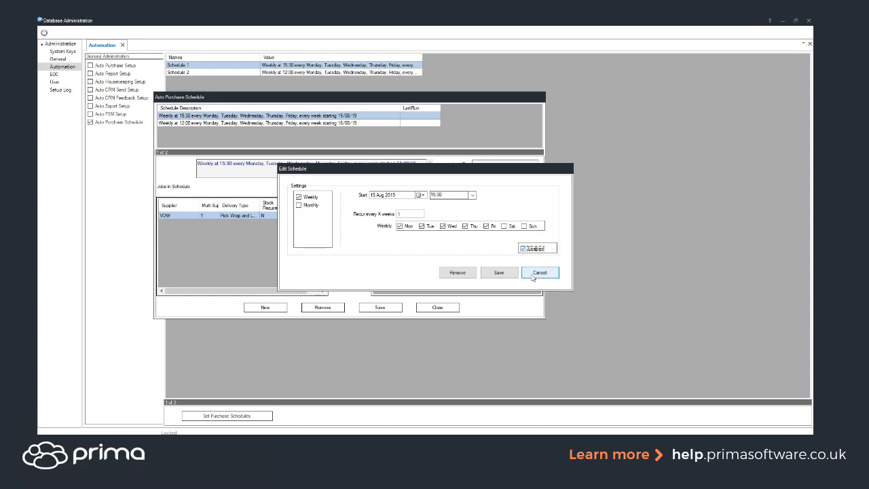
{"action": "left_click", "coordinate": [534, 276]}
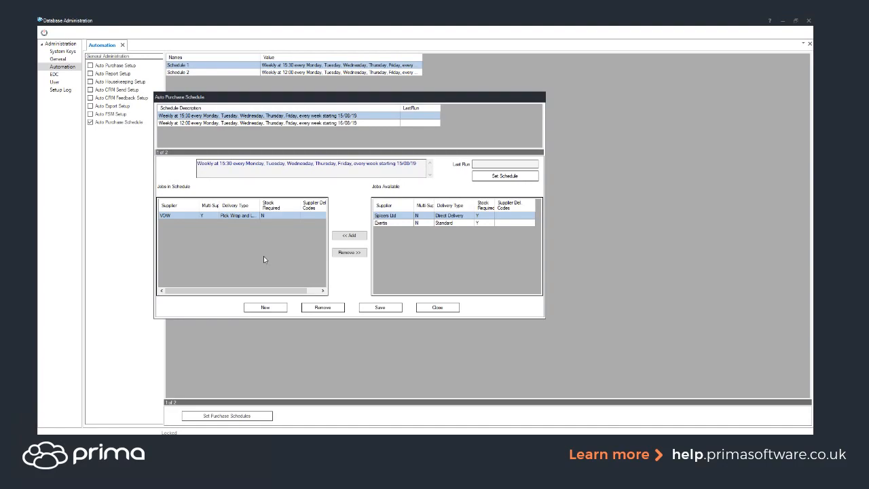
{"action": "left_click", "coordinate": [429, 309]}
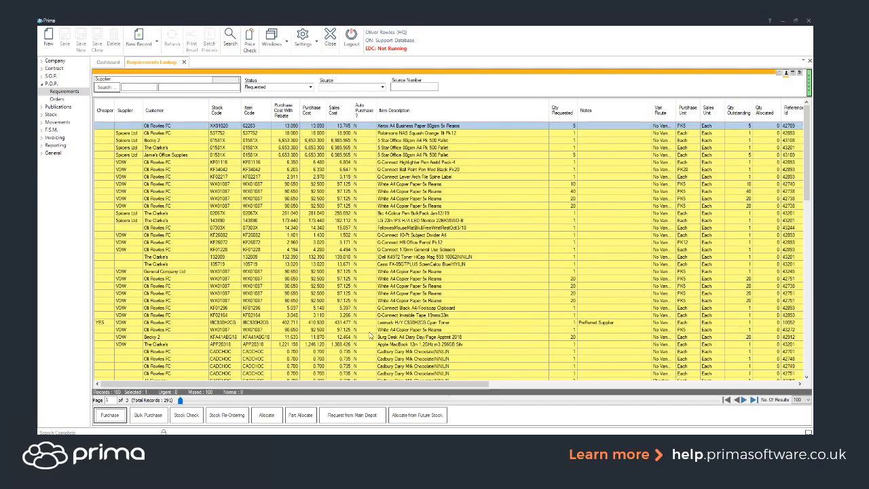
- Move the Scheduled For column between Stock Unit and Date Requested in the requirements list and select the first seven lines
{"action": "left_click_drag", "start_coordinate": [398, 385], "coordinate": [709, 385]}
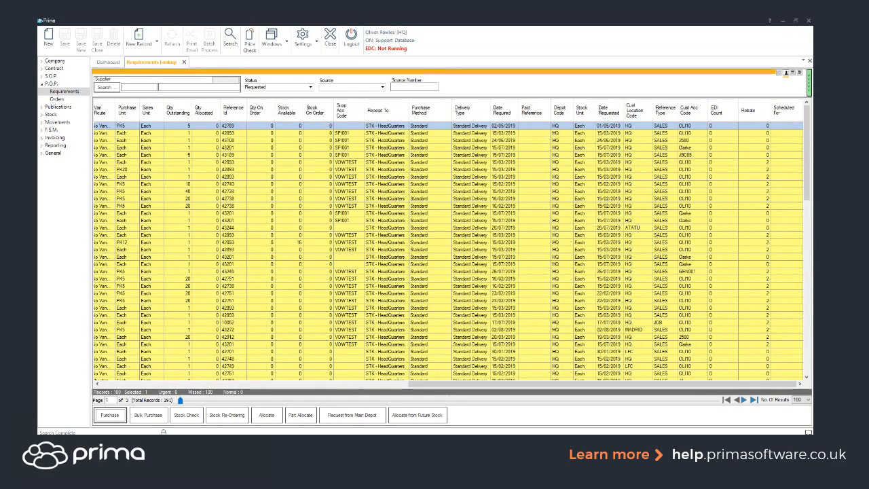
{"action": "left_click", "coordinate": [779, 116]}
{"action": "left_click_drag", "start_coordinate": [810, 103], "coordinate": [614, 114]}
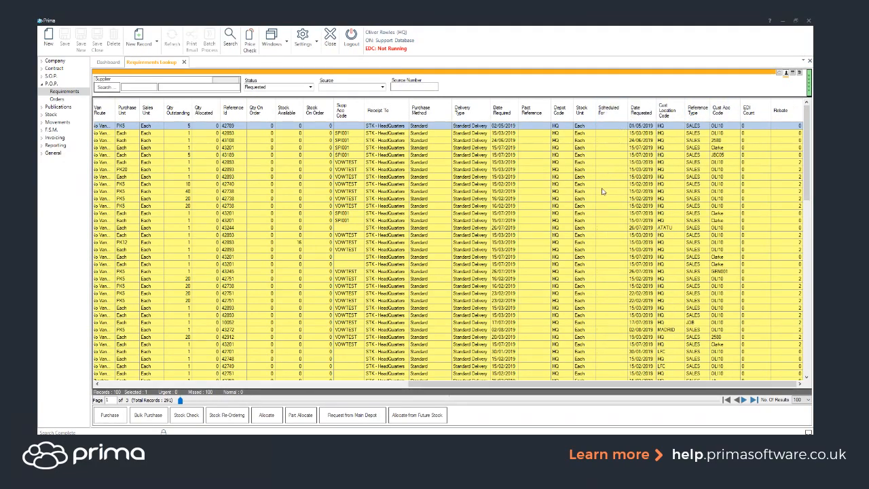
{"action": "left_click_drag", "start_coordinate": [609, 128], "coordinate": [613, 170]}
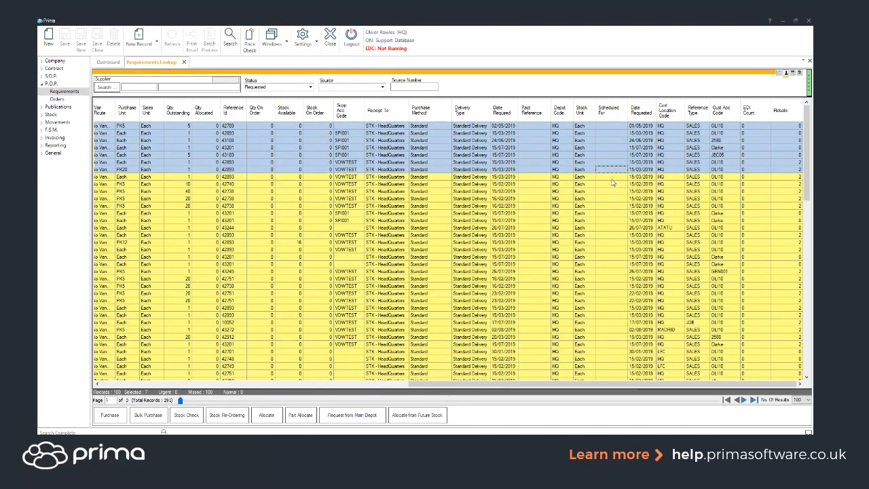
{"action": "left_click_drag", "start_coordinate": [466, 385], "coordinate": [127, 390]}
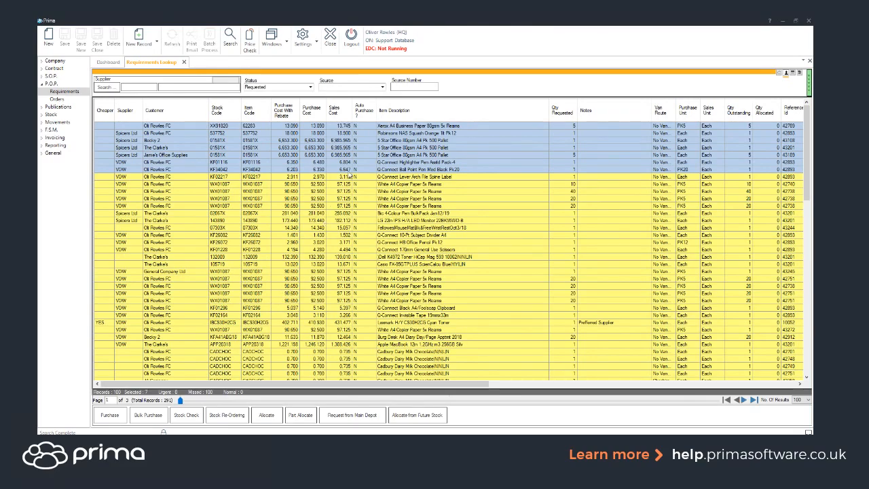
- Search the company lookup by part of the customer's name and open the details of the Sports Club customer
{"action": "double_click", "coordinate": [64, 61]}
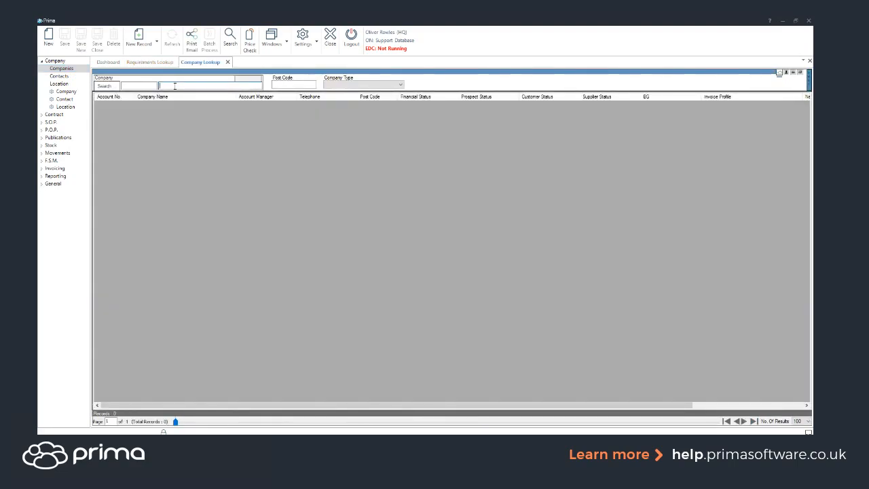
{"action": "type", "text": "oli"}
{"action": "key", "text": "Return"}
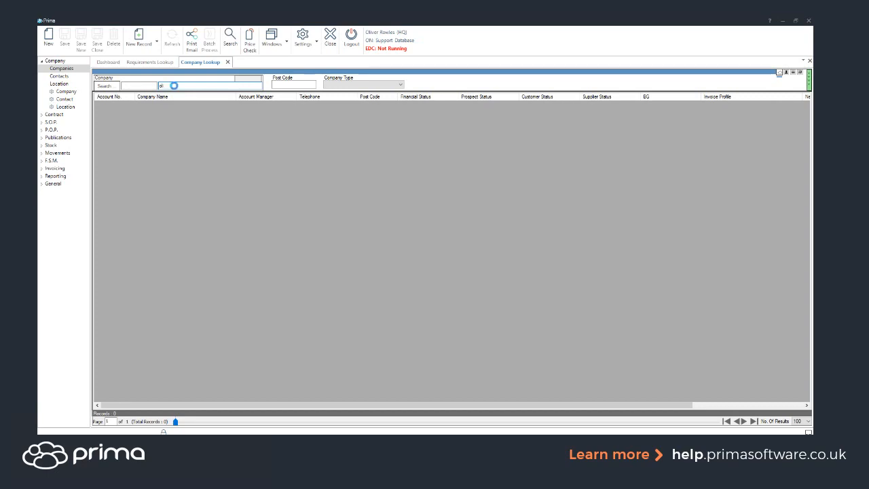
{"action": "left_click", "coordinate": [155, 111]}
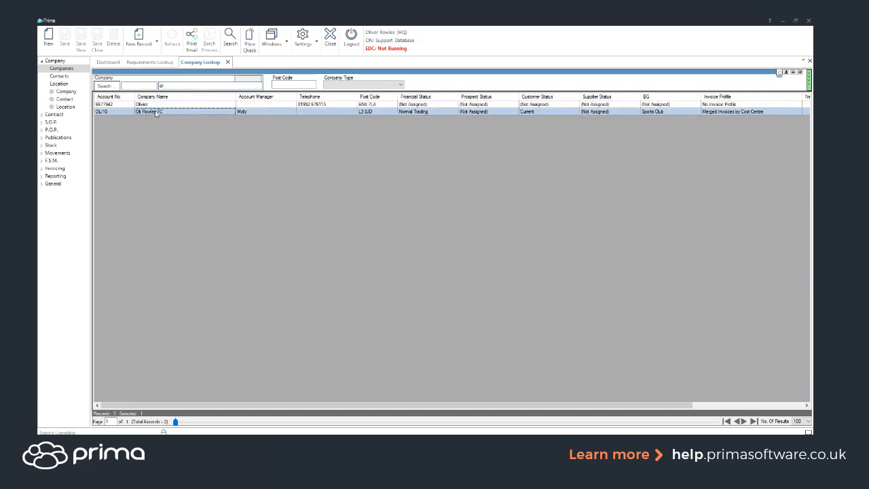
{"action": "double_click", "coordinate": [155, 111]}
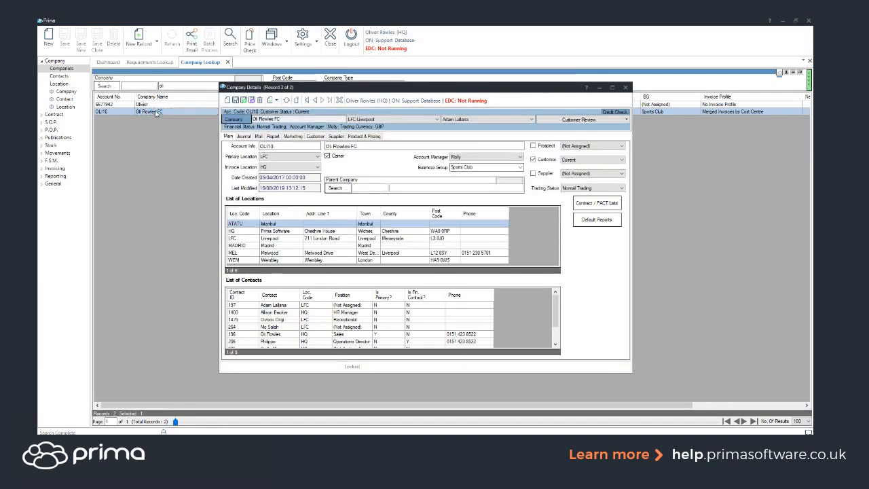
- Examine the Auto Purchase option in the customer's settings and close the company record, Company Lookup and Requirements Lookup
{"action": "left_click", "coordinate": [319, 137]}
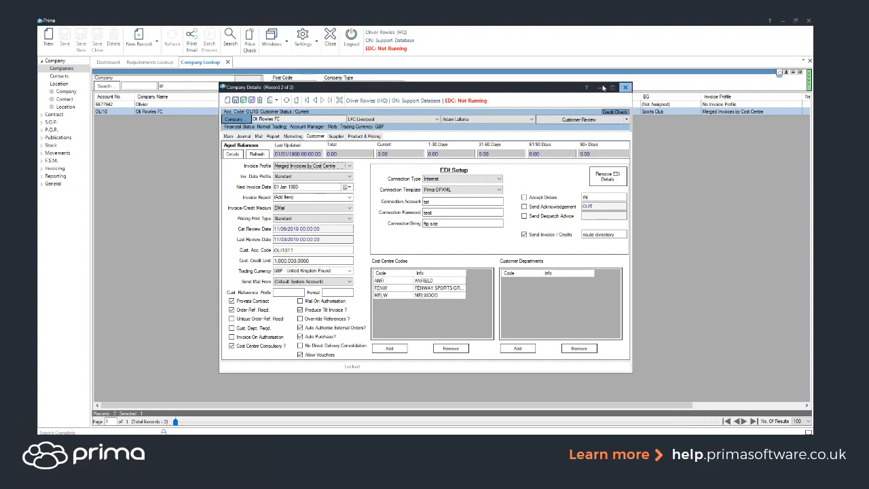
{"action": "left_click", "coordinate": [625, 86]}
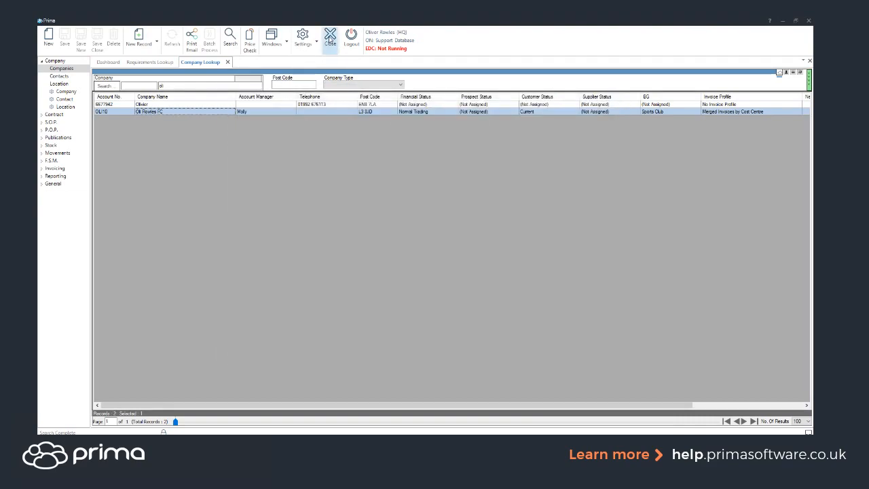
{"action": "left_click", "coordinate": [330, 37]}
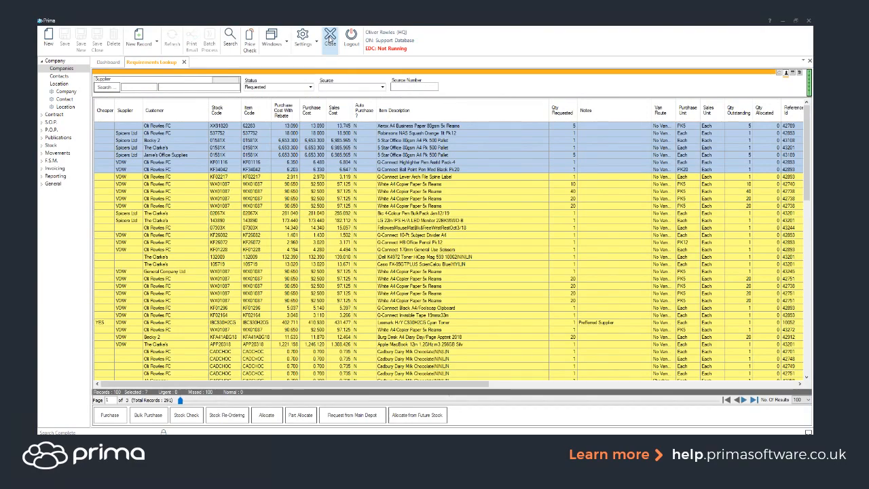
{"action": "left_click", "coordinate": [331, 39]}
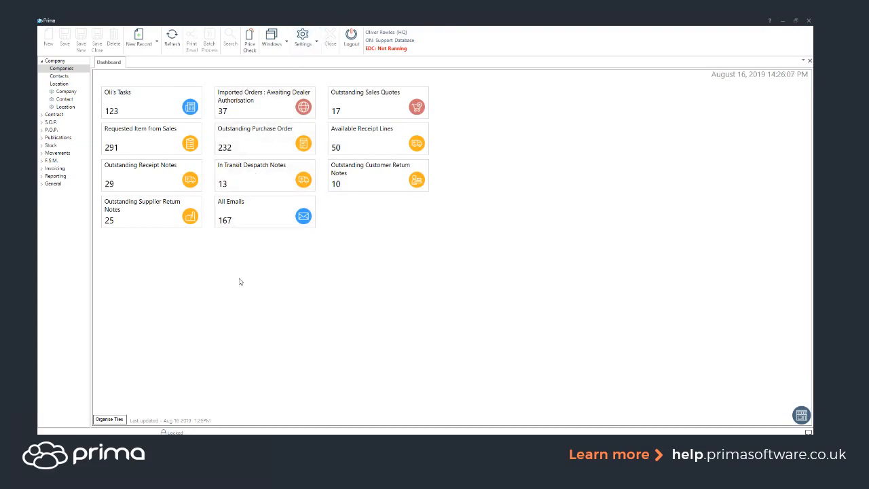
- Open the reports lookup and list the standard reports in Report format
{"action": "left_click", "coordinate": [62, 176]}
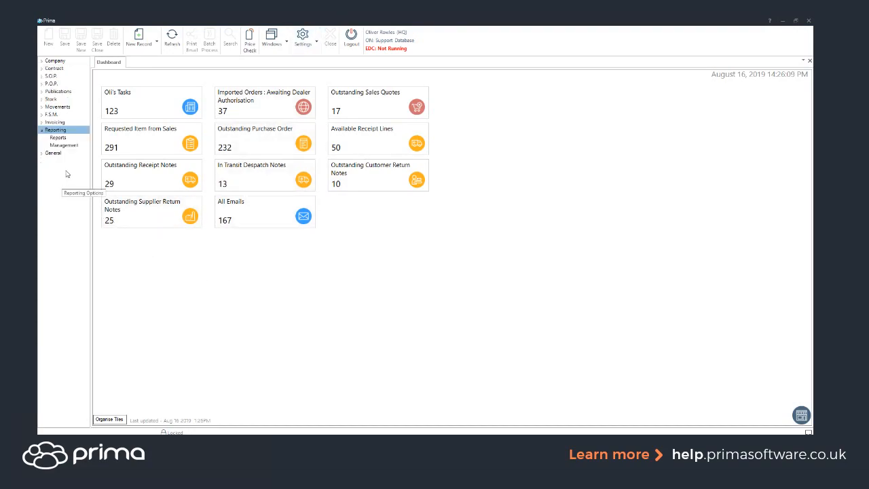
{"action": "left_click", "coordinate": [67, 140]}
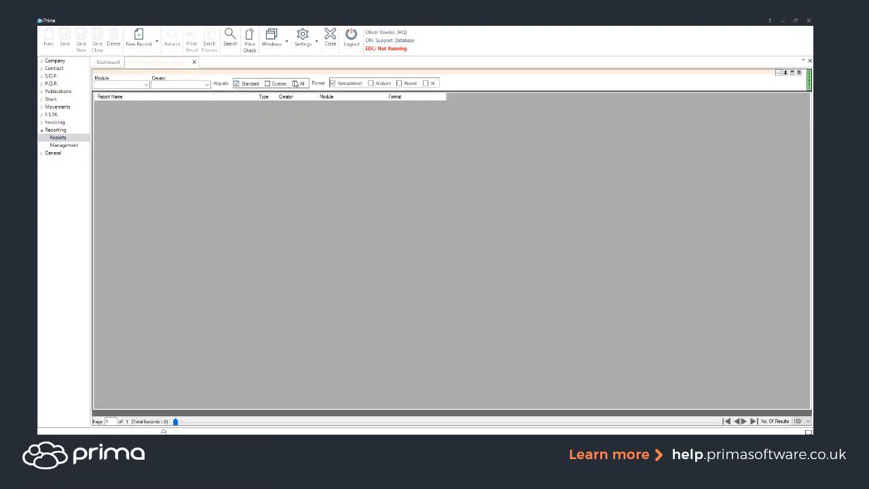
{"action": "left_click", "coordinate": [400, 83]}
{"action": "left_click", "coordinate": [231, 43]}
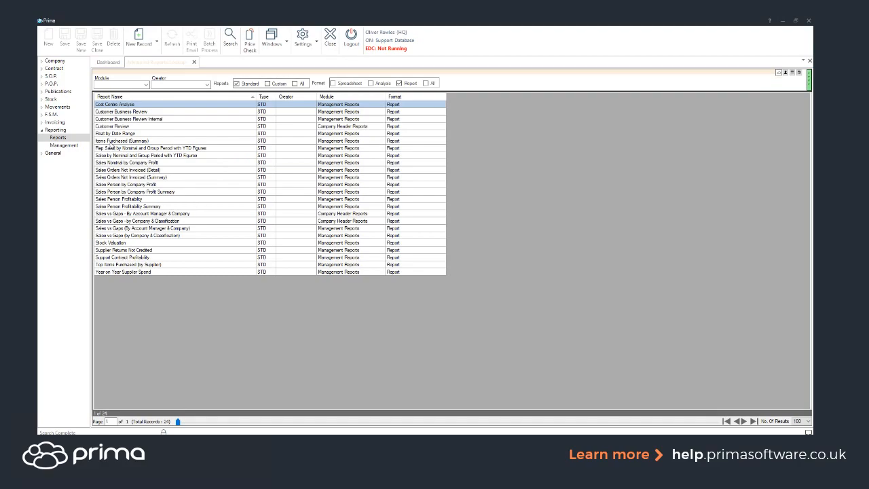
- Open the Items Purchased (Summary) report and maximise its window
{"action": "left_click", "coordinate": [113, 141]}
{"action": "double_click", "coordinate": [142, 143]}
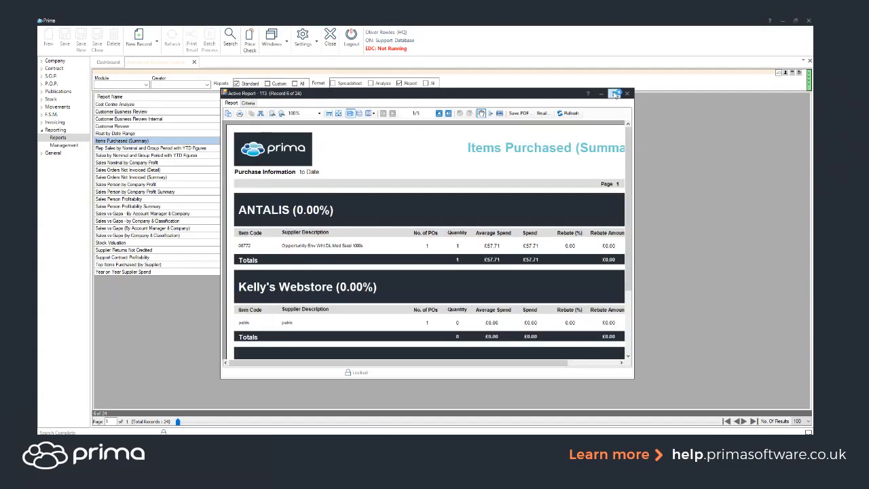
{"action": "left_click", "coordinate": [615, 94]}
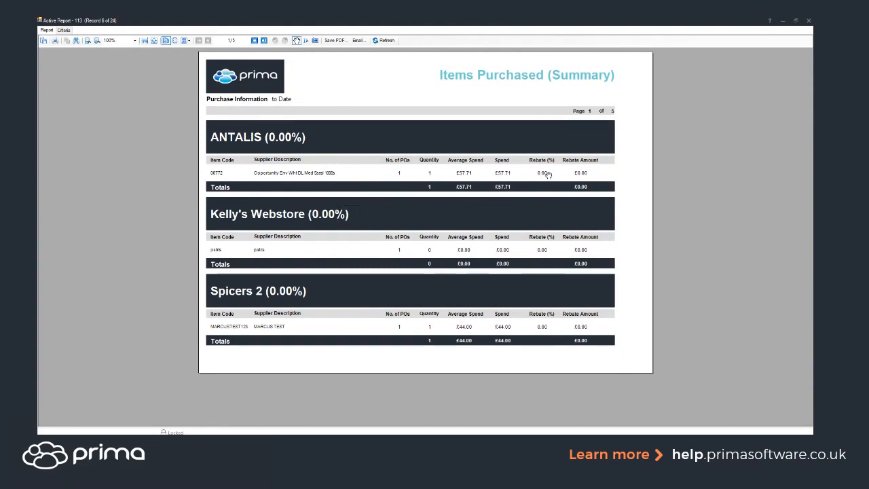
- Examine supplier spend and rebates through page 4 of the Items Purchased report, and close the report and the reports lookup
{"action": "left_click", "coordinate": [254, 41]}
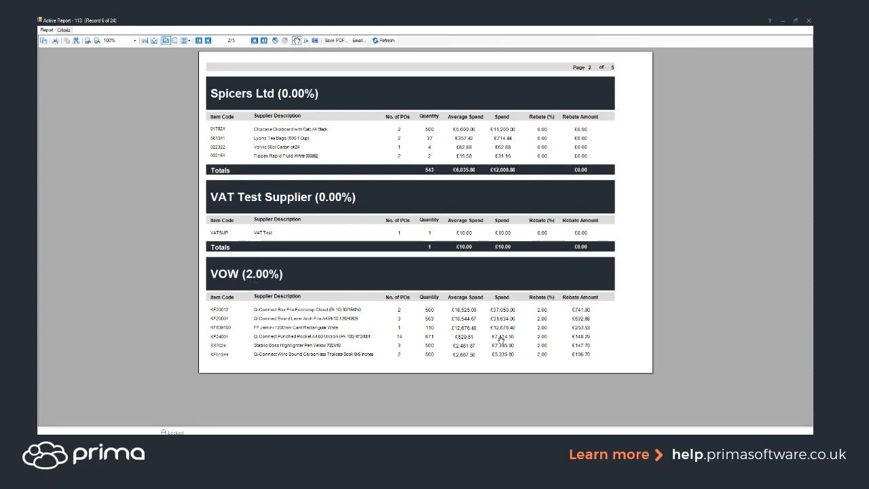
{"action": "left_click", "coordinate": [255, 40]}
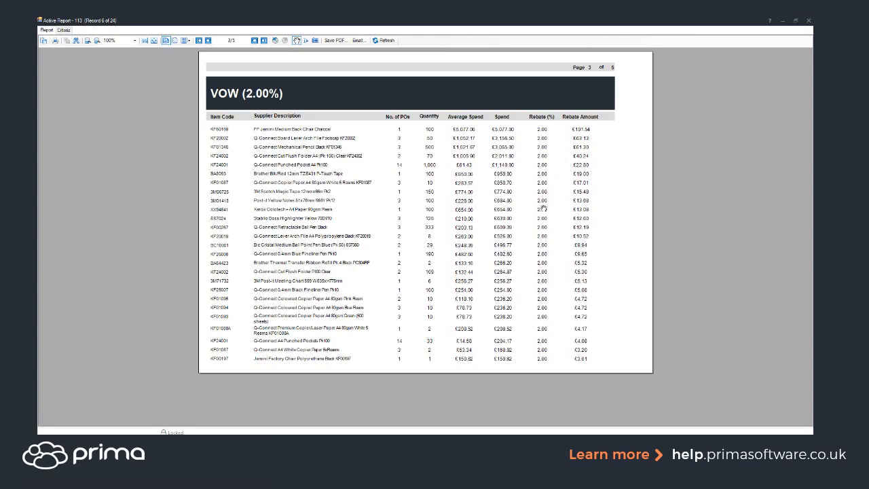
{"action": "left_click", "coordinate": [255, 41]}
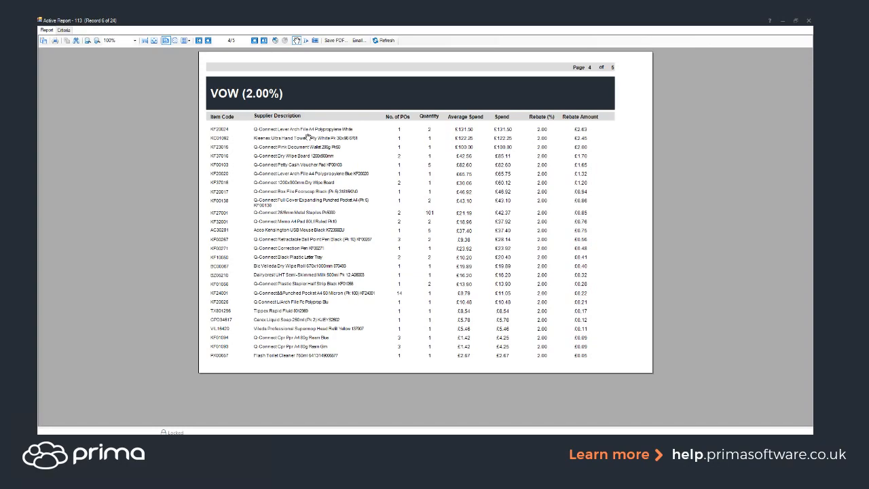
{"action": "left_click", "coordinate": [808, 21]}
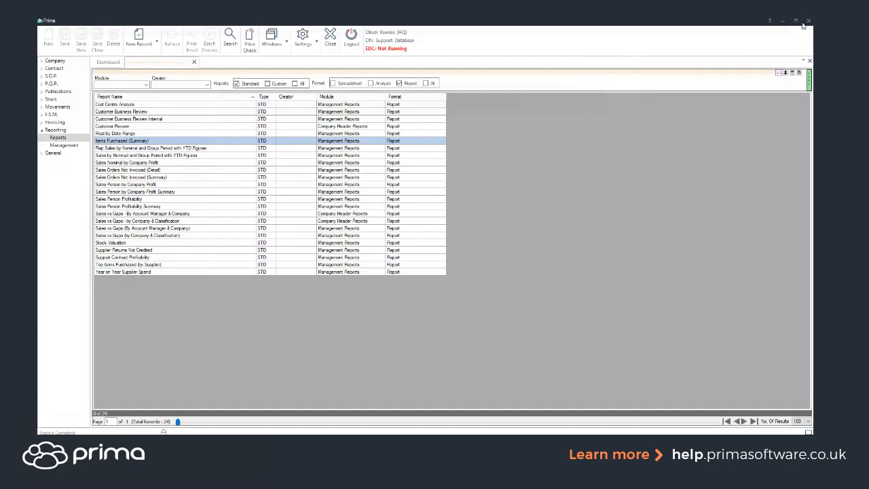
{"action": "left_click", "coordinate": [329, 38]}
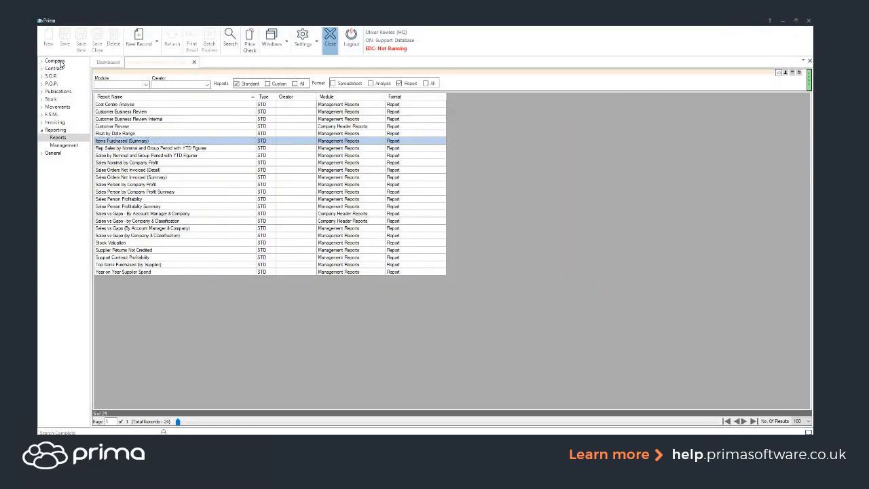
- Search the company lookup by the Sports Club customer's fuller name and open that company's details
{"action": "left_click", "coordinate": [58, 61]}
{"action": "left_click", "coordinate": [62, 69]}
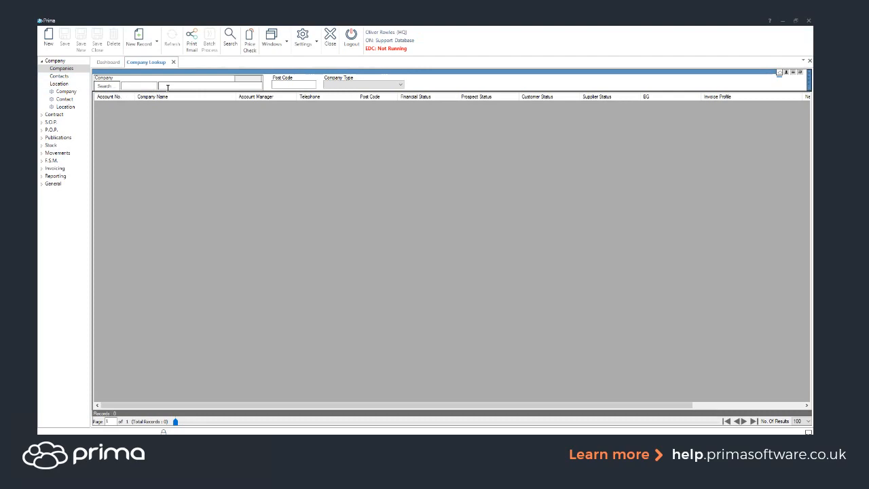
{"action": "left_click", "coordinate": [169, 86]}
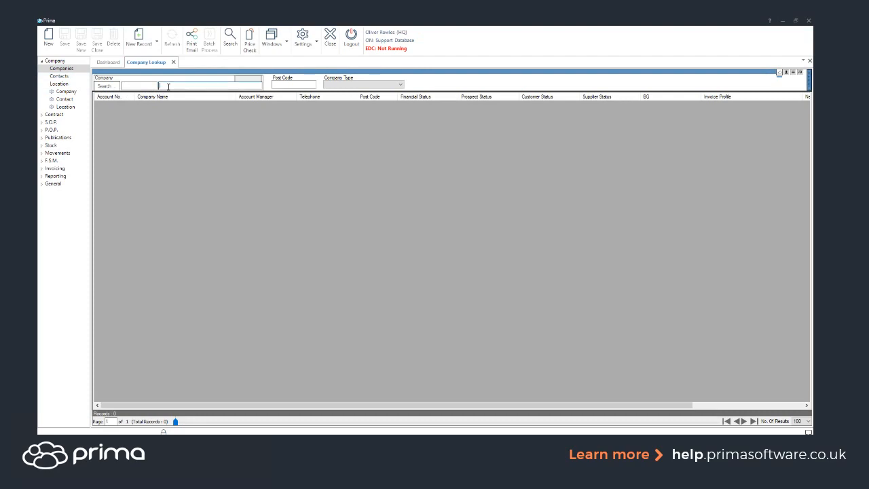
{"action": "type", "text": "ol"}
{"action": "type", "text": "iv"}
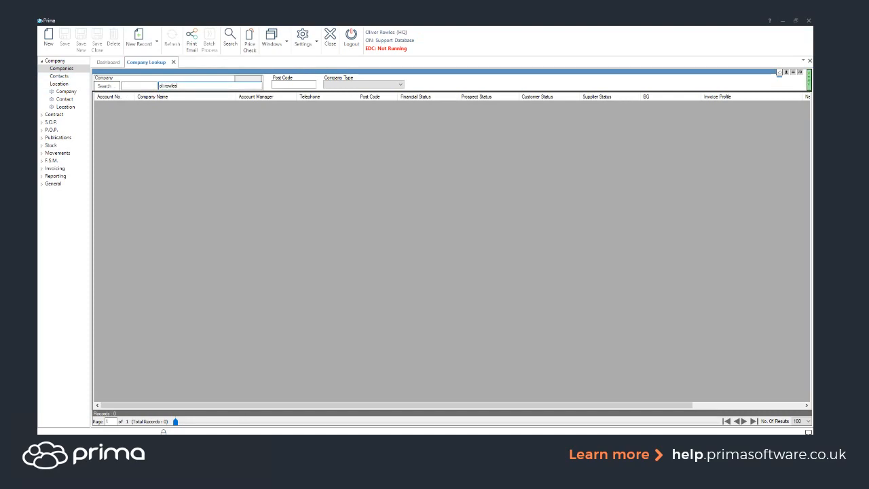
{"action": "key", "text": "Return"}
{"action": "left_click", "coordinate": [161, 105]}
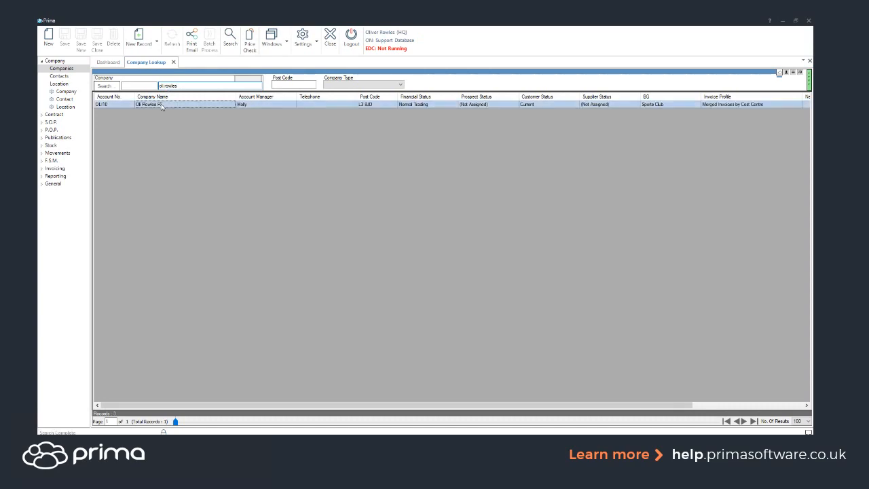
{"action": "double_click", "coordinate": [162, 105]}
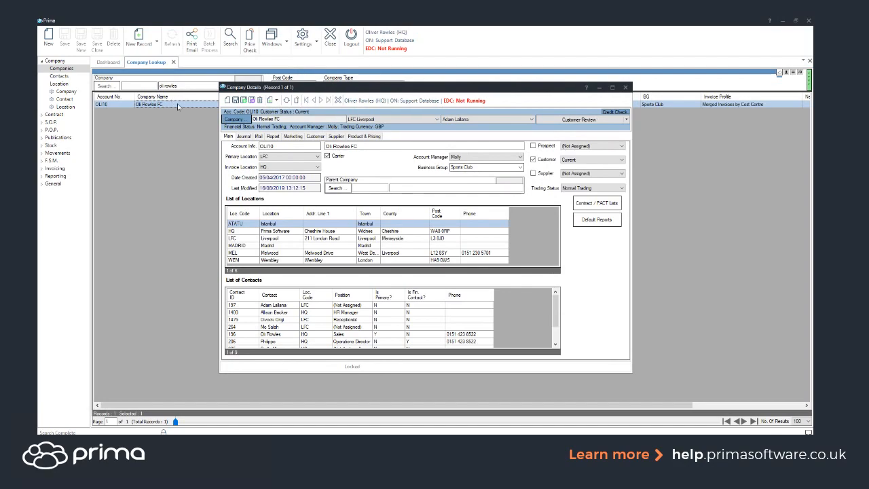
- Examine the Allow Vouchers option in the customer's settings and close the company record and lookup without saving
{"action": "left_click", "coordinate": [314, 137]}
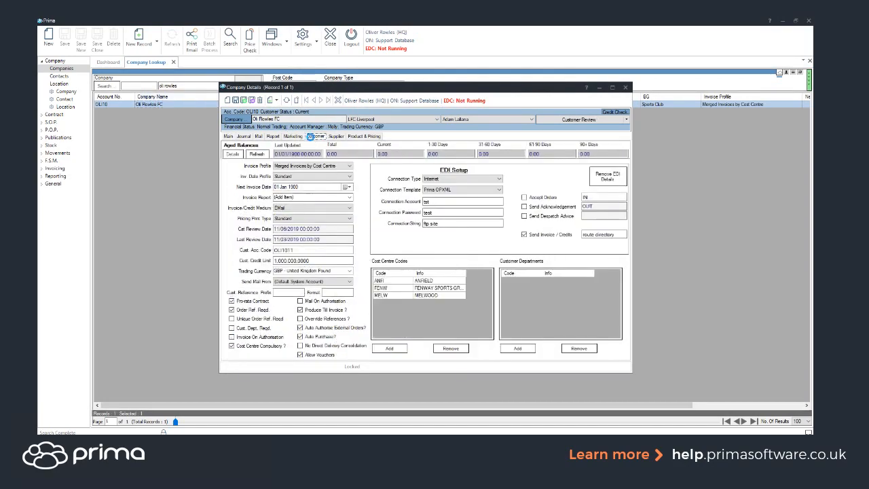
{"action": "left_click", "coordinate": [300, 355]}
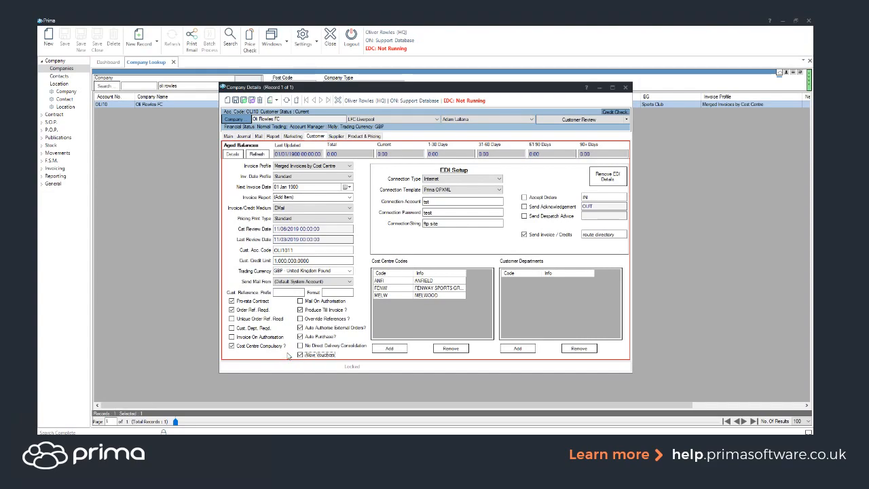
{"action": "left_click", "coordinate": [626, 88]}
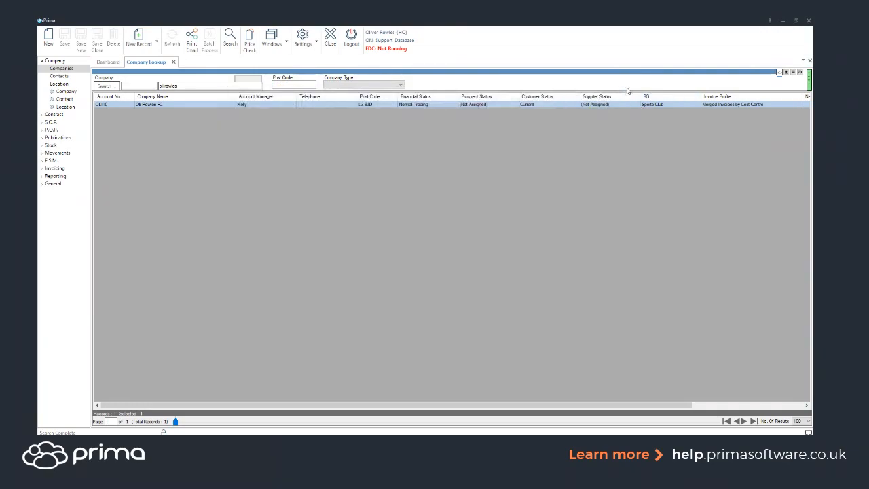
{"action": "left_click", "coordinate": [330, 38]}
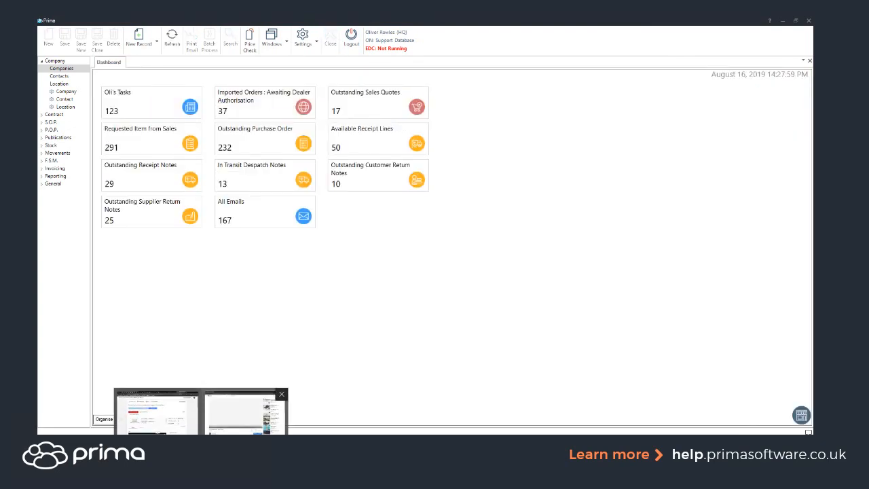
- Switch to the YouTube browser window and play the "Introducing the PrimaAPP" video in full screen
{"action": "left_click", "coordinate": [238, 431]}
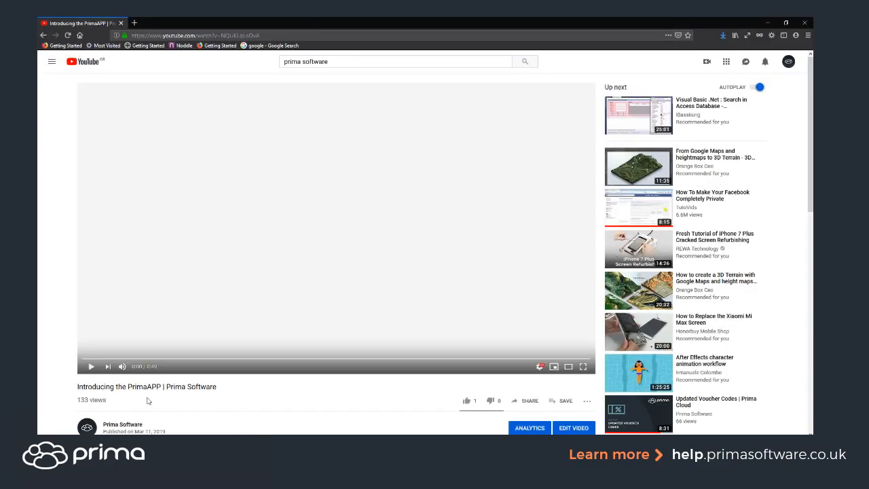
{"action": "left_click", "coordinate": [90, 367]}
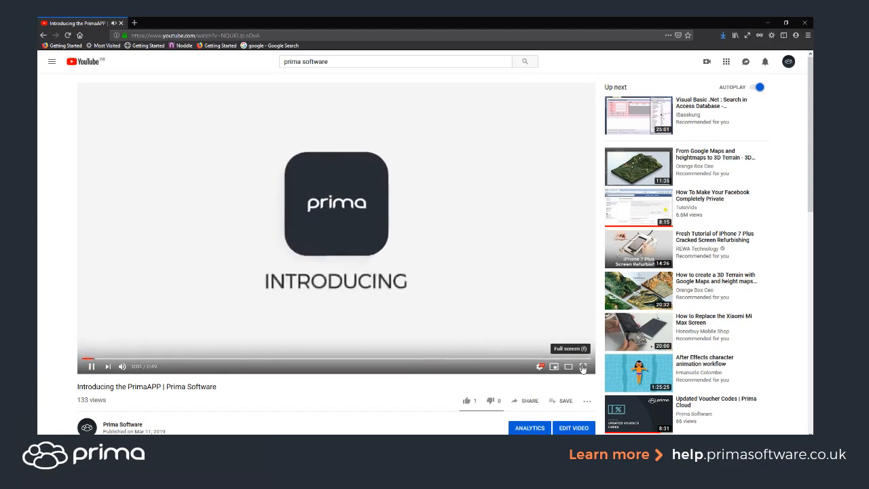
{"action": "left_click", "coordinate": [583, 367]}
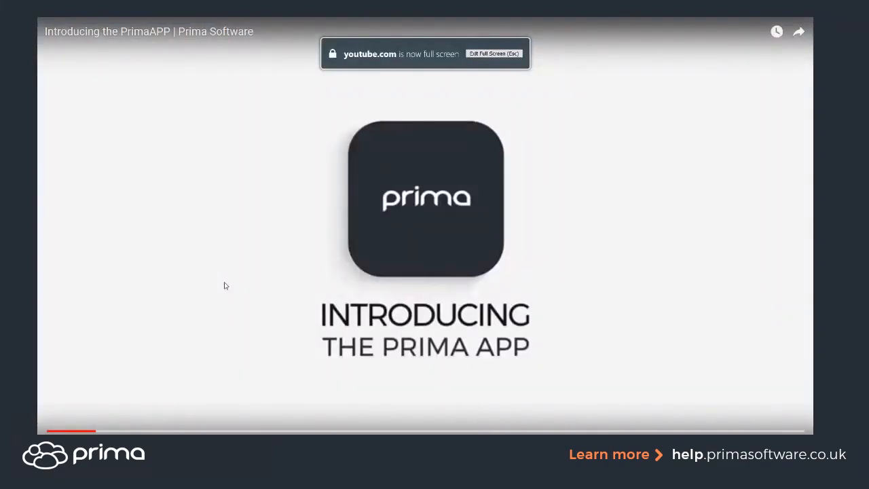
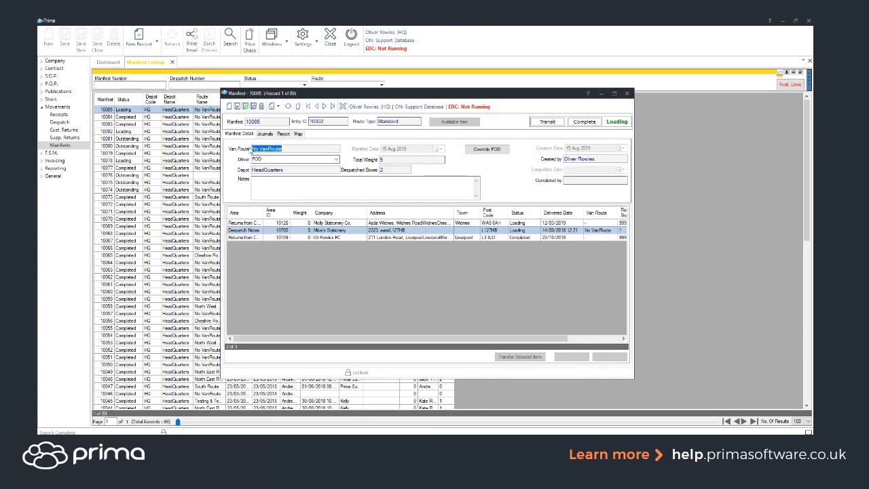
- Examine the customer return and despatch note lines on manifest 10085
{"action": "left_click", "coordinate": [253, 230]}
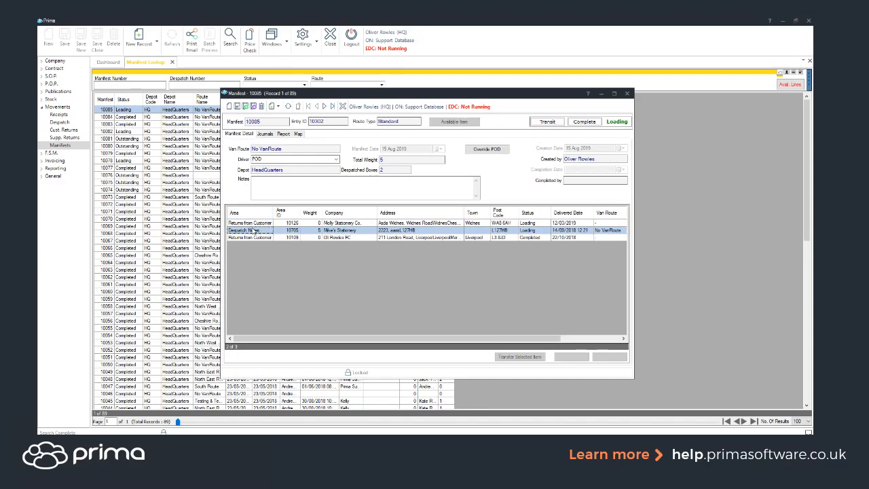
{"action": "left_click", "coordinate": [251, 225]}
{"action": "left_click", "coordinate": [252, 239]}
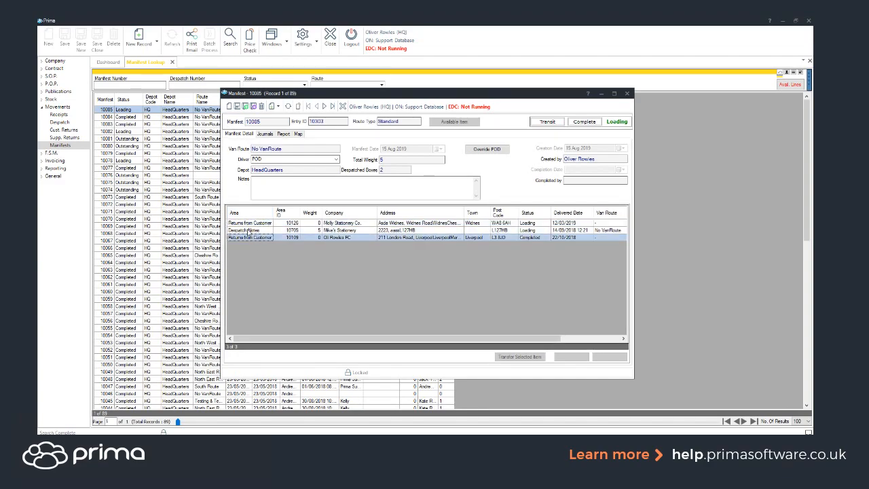
{"action": "left_click", "coordinate": [248, 231]}
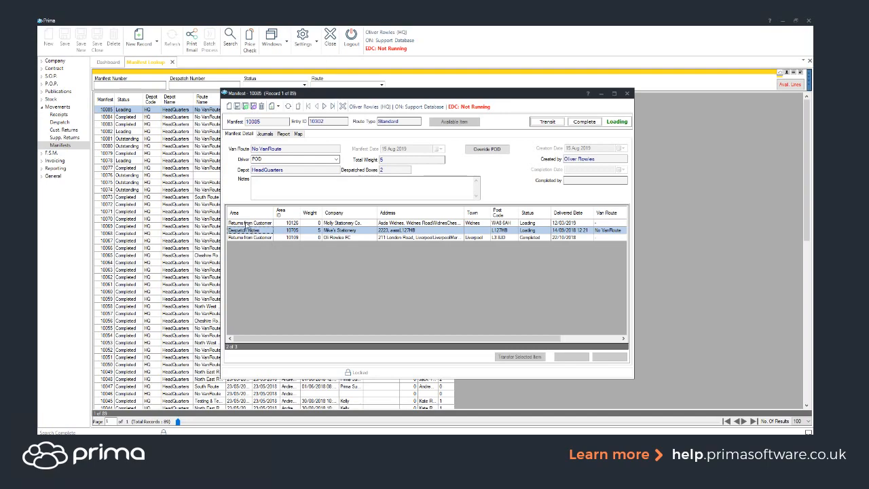
{"action": "key", "text": "Up"}
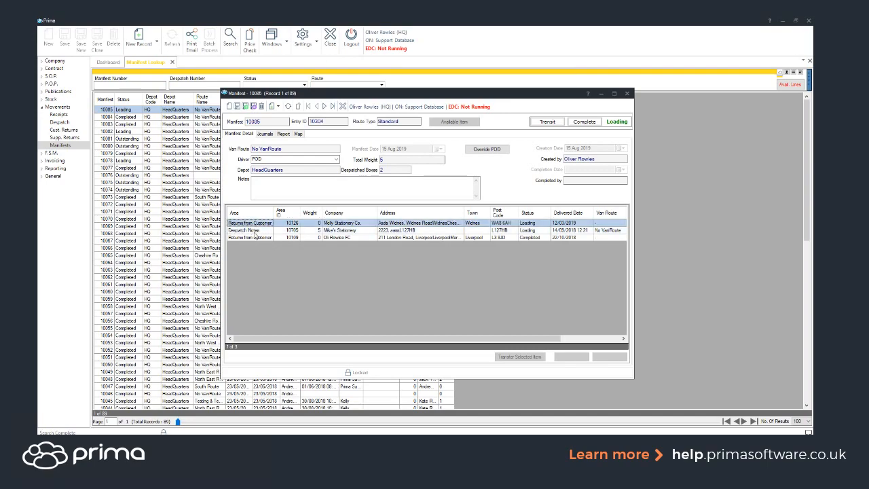
{"action": "key", "text": "Down"}
{"action": "key", "text": "Down"}
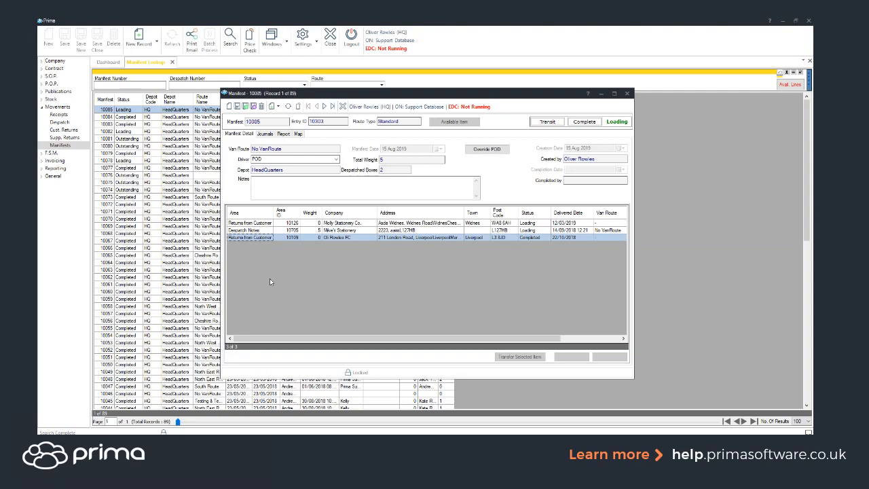
- Examine the manifest's delivery route and its route options on the map, checking the despatch note line's status, and return to the manifest details
{"action": "left_click", "coordinate": [298, 134]}
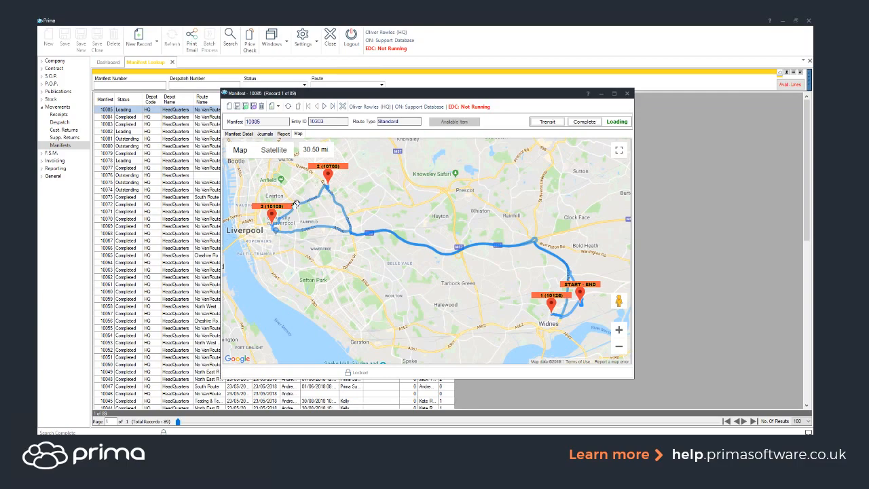
{"action": "left_click", "coordinate": [245, 135]}
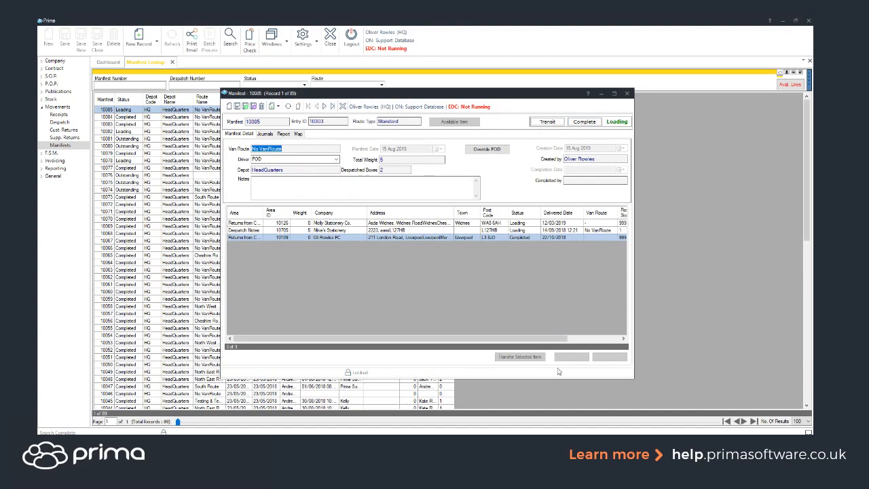
{"action": "left_click", "coordinate": [520, 231]}
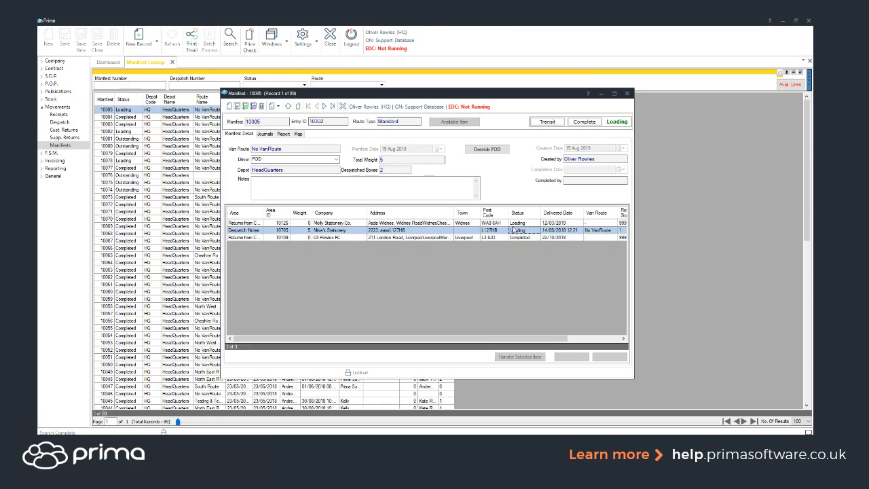
{"action": "left_click", "coordinate": [298, 134]}
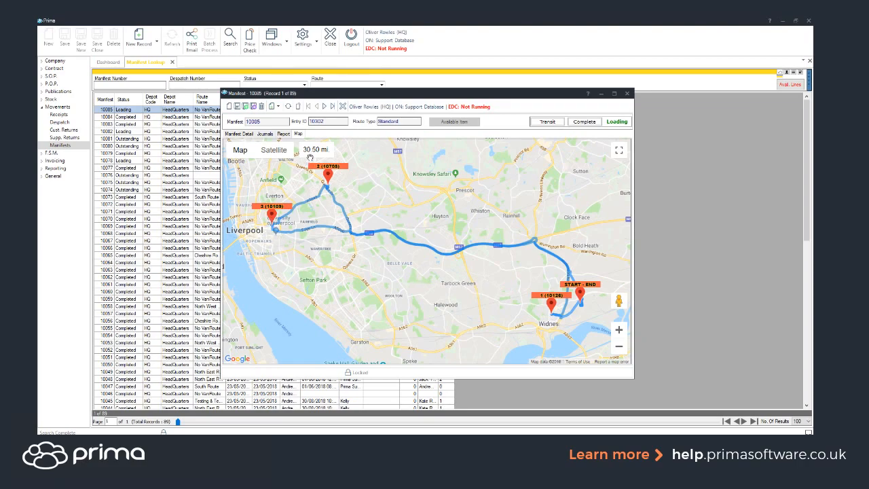
{"action": "right_click", "coordinate": [364, 201]}
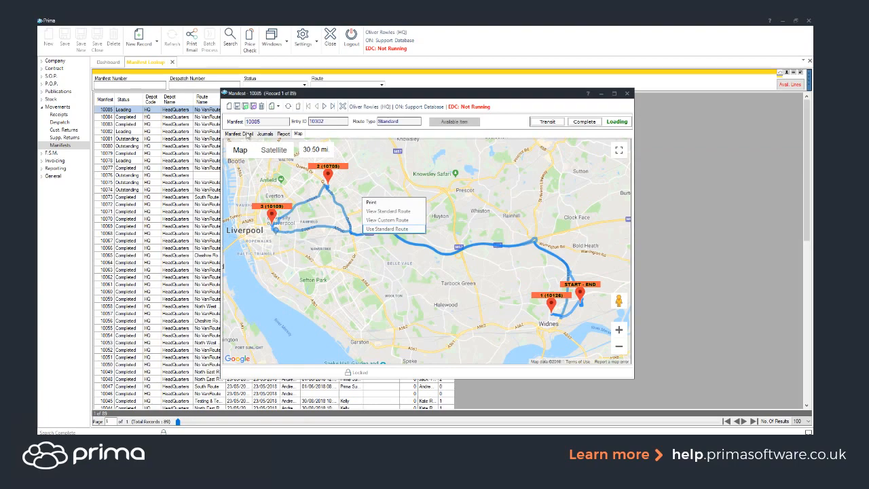
{"action": "left_click", "coordinate": [248, 133]}
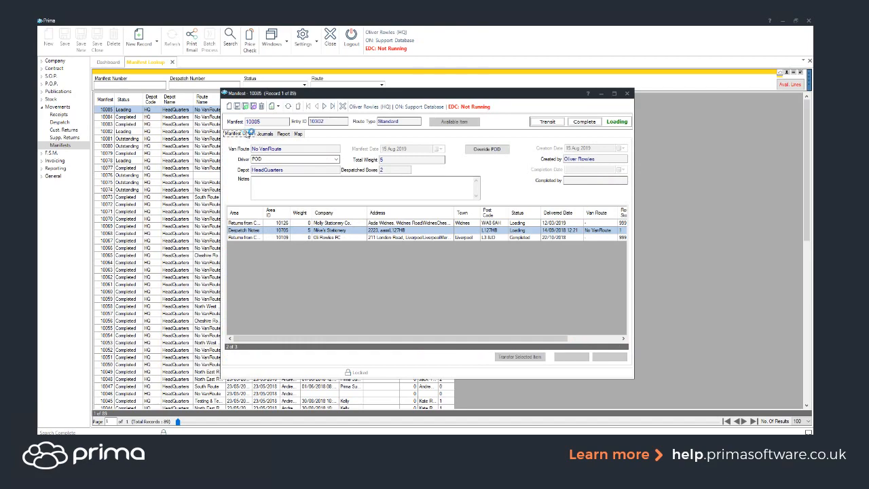
- Check the manifest's despatched boxes, open the Mike's Stationery despatch note to review its number of boxes and notes, and close it
{"action": "left_click", "coordinate": [375, 170]}
{"action": "left_click", "coordinate": [388, 170]}
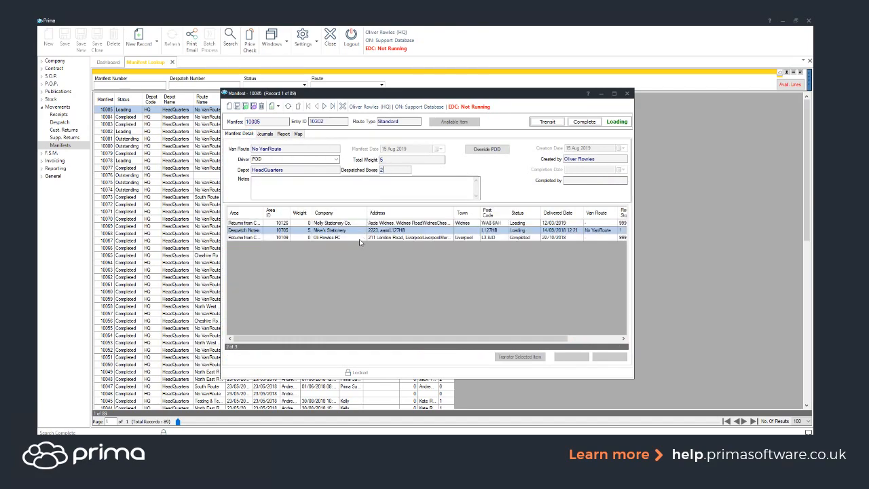
{"action": "left_click", "coordinate": [270, 230]}
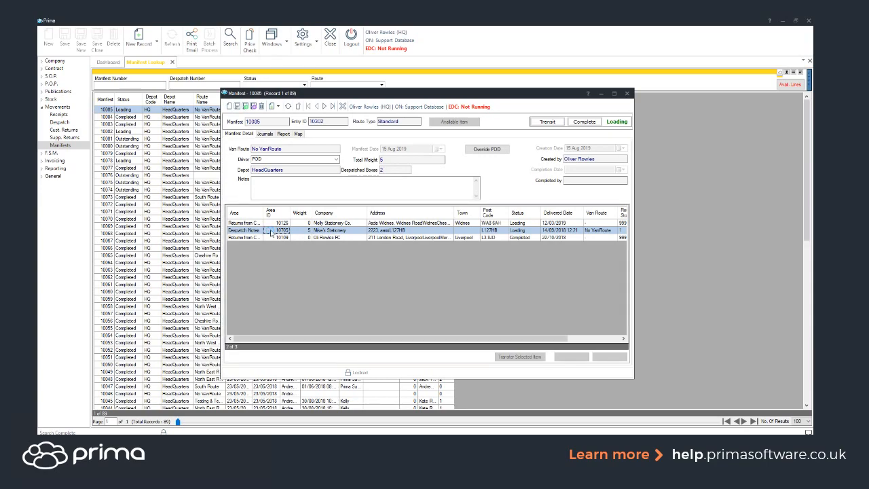
{"action": "double_click", "coordinate": [271, 233]}
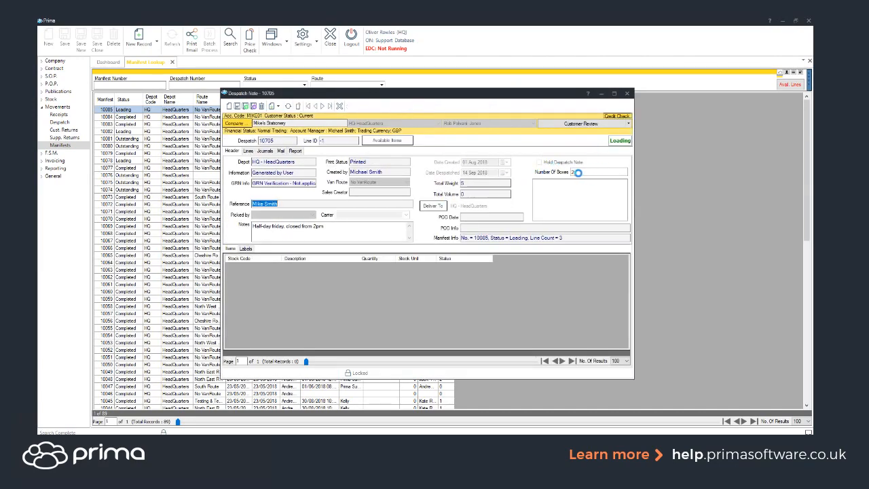
{"action": "left_click", "coordinate": [550, 175]}
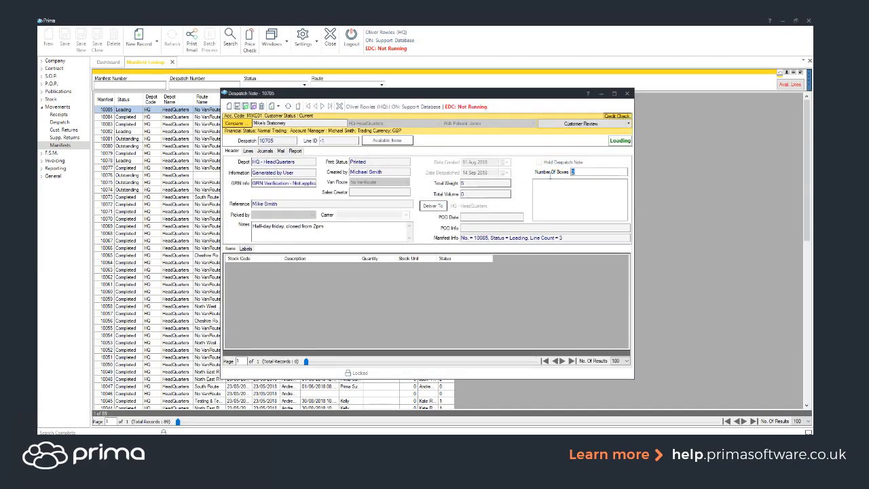
{"action": "type", "text": "2"}
{"action": "left_click", "coordinate": [304, 235]}
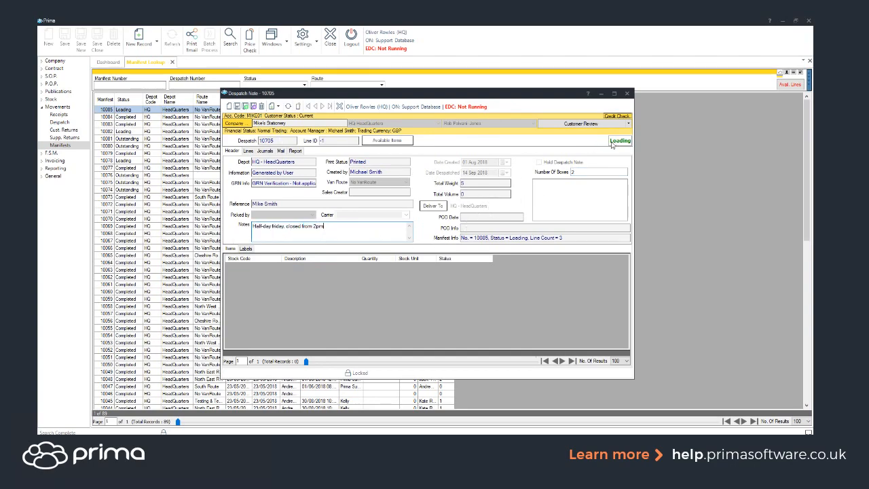
{"action": "left_click", "coordinate": [626, 95]}
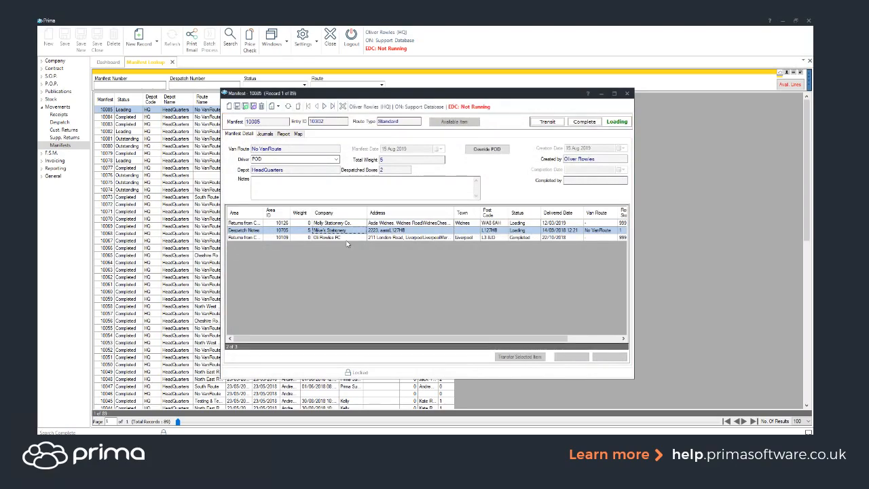
- Maximize the manifest window to review all its line columns, and close the manifest
{"action": "left_click", "coordinate": [613, 94]}
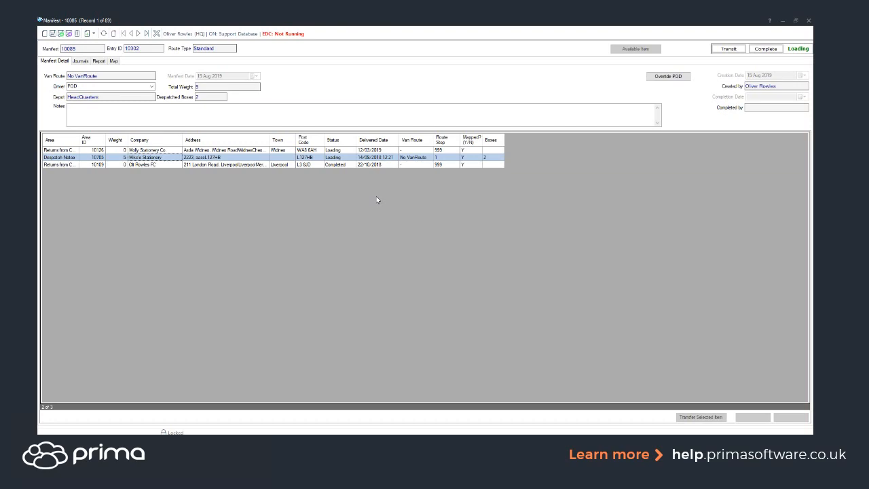
{"action": "left_click", "coordinate": [809, 21]}
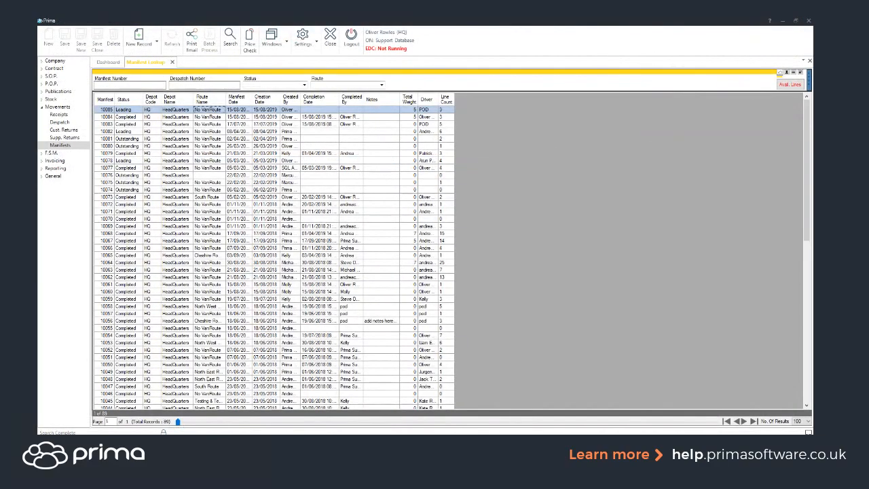
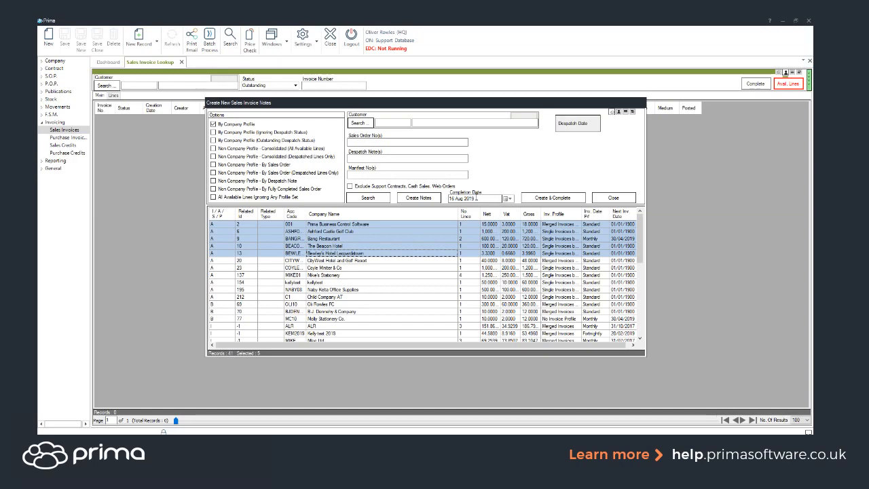
- Search the available invoice lines for manifest 10085, excluding support contracts, cash sales and web orders
{"action": "left_click", "coordinate": [421, 175]}
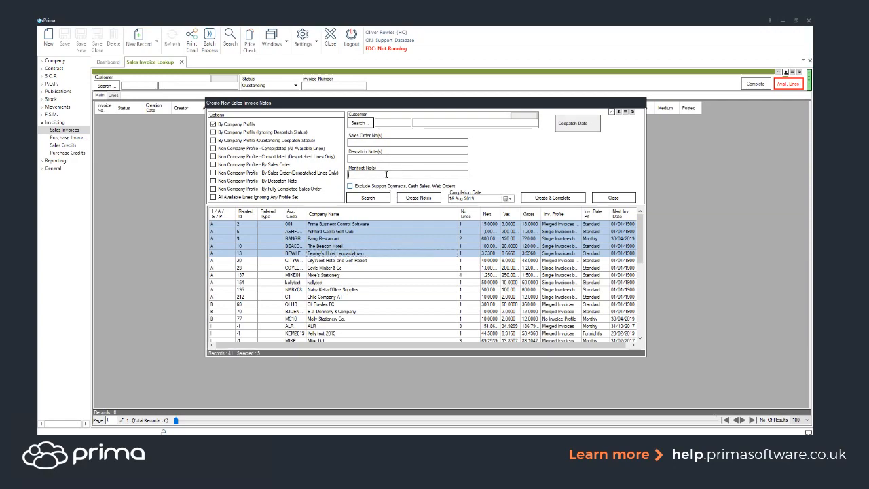
{"action": "type", "text": "10085"}
{"action": "left_click", "coordinate": [367, 197]}
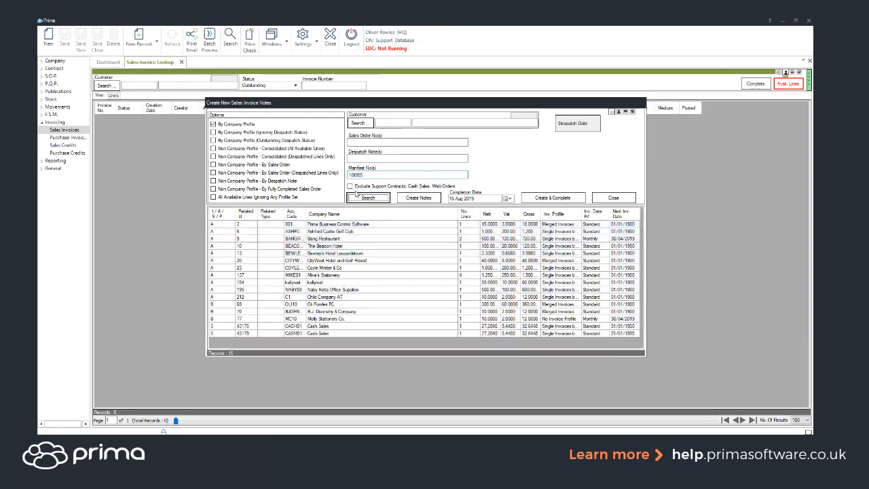
{"action": "left_click", "coordinate": [351, 188]}
{"action": "left_click", "coordinate": [361, 197]}
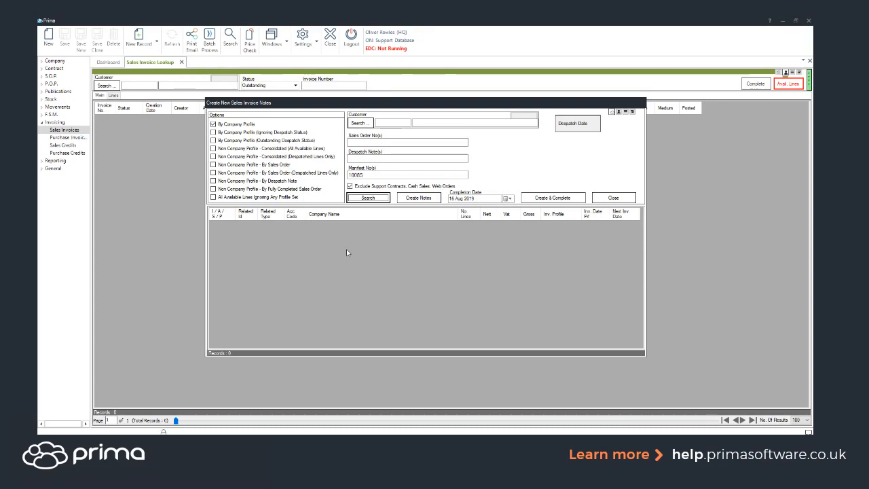
- Search the manifest's invoice lines again by company profile with outstanding despatch status, and close the invoice creation window
{"action": "left_click", "coordinate": [231, 140]}
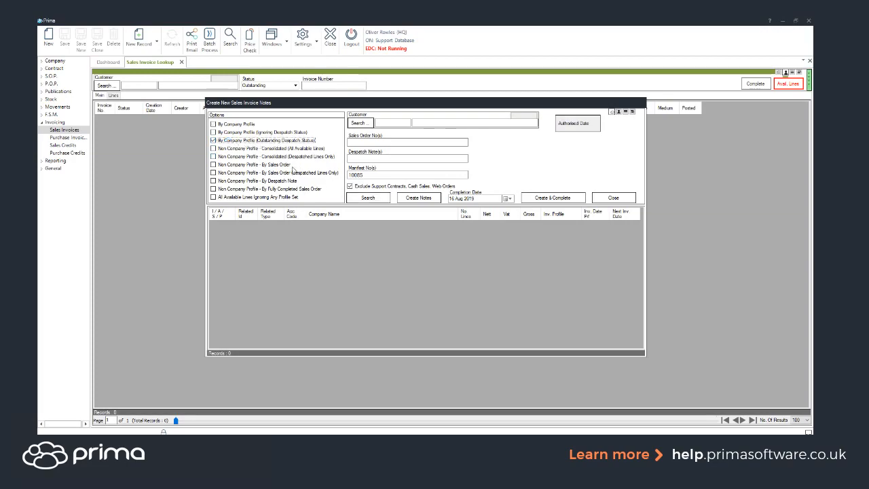
{"action": "left_click", "coordinate": [366, 197]}
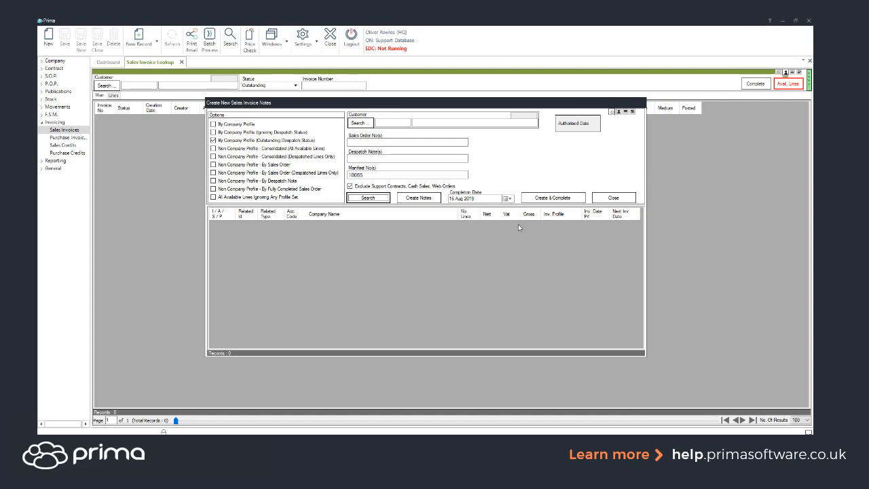
{"action": "left_click", "coordinate": [611, 200]}
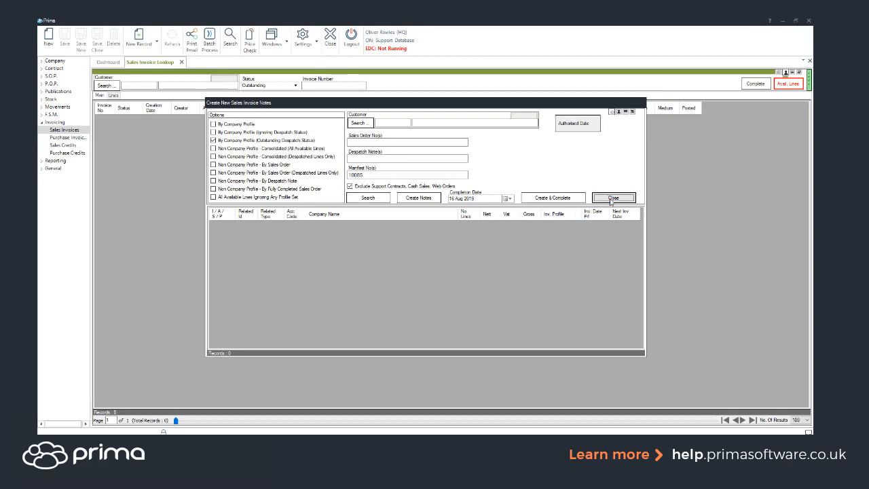
- Open the stock take lookup and search its available lines for product code kf24001
{"action": "left_click", "coordinate": [53, 100]}
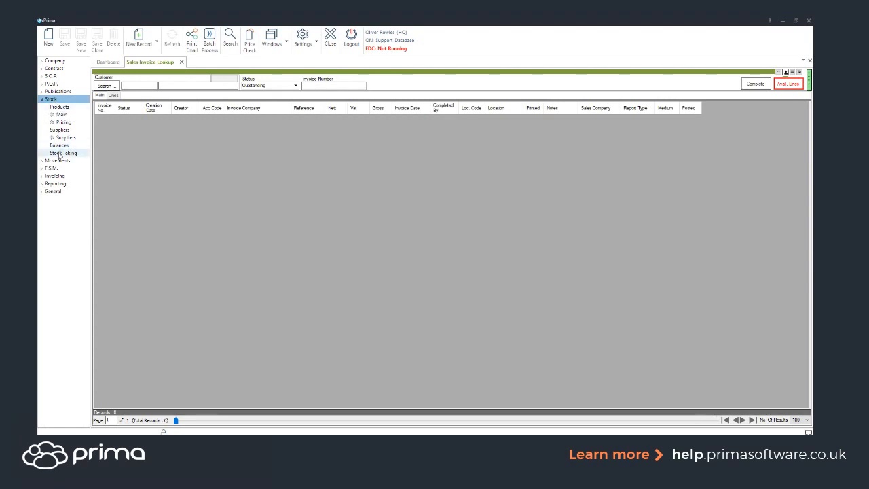
{"action": "left_click", "coordinate": [59, 154]}
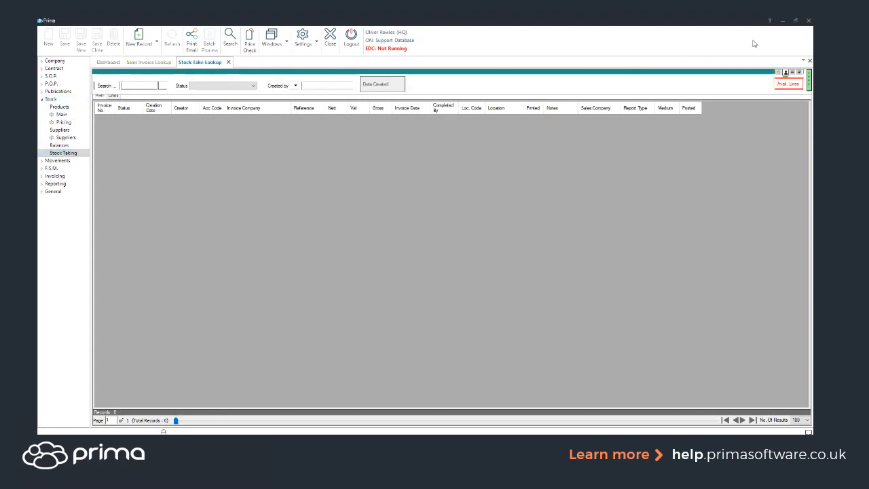
{"action": "left_click", "coordinate": [272, 125]}
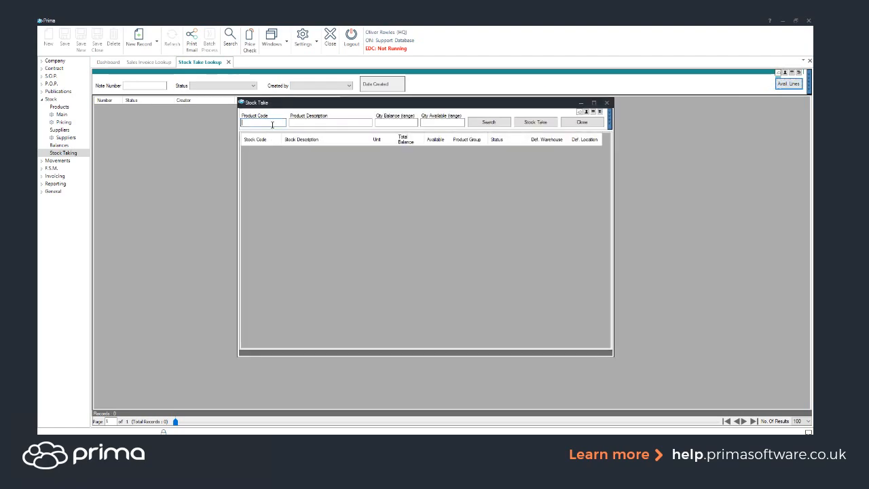
{"action": "type", "text": "sf24001"}
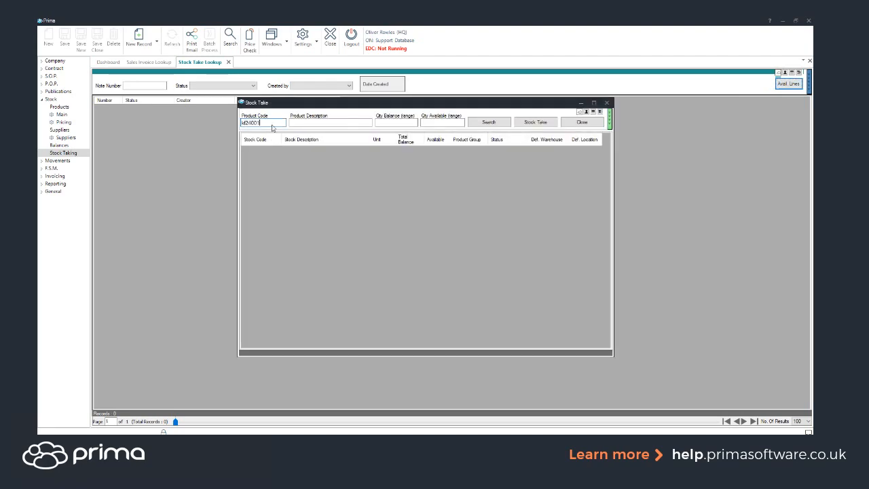
{"action": "key", "text": "Return"}
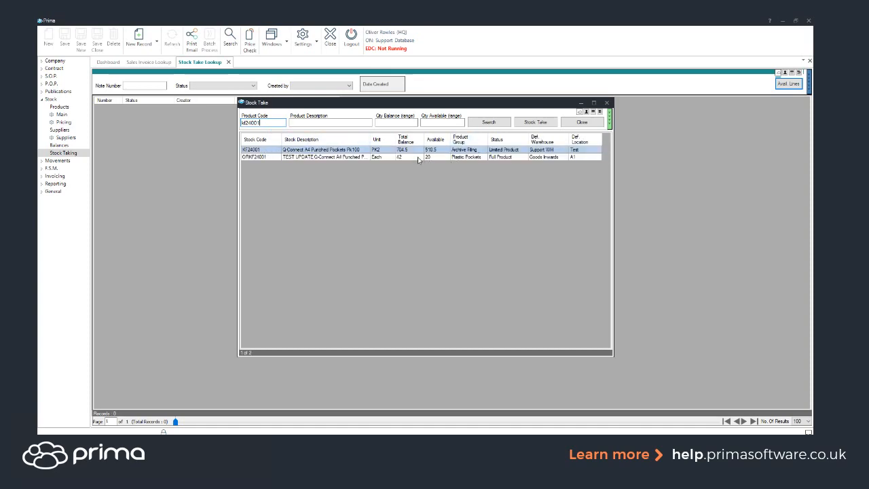
- Create a stock take for product ORKF24001 and go to its reference
{"action": "left_click", "coordinate": [344, 157]}
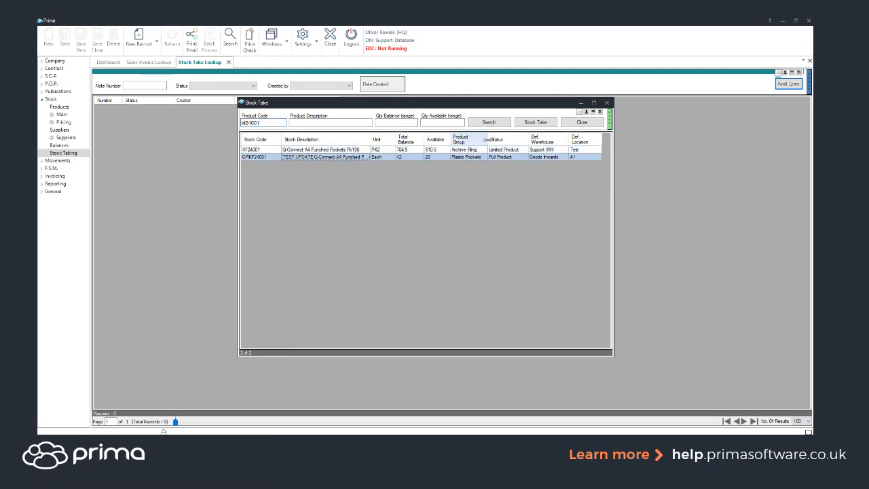
{"action": "left_click", "coordinate": [535, 123]}
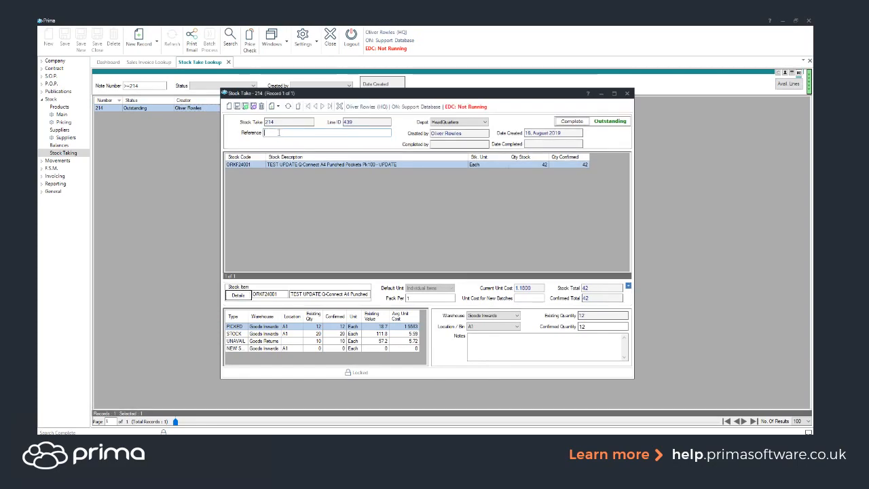
{"action": "left_click", "coordinate": [282, 133]}
- Set the unit cost for new batches to 1.00 on the new stock line, check its confirmed quantity, and close the stock take
{"action": "left_click", "coordinate": [239, 348]}
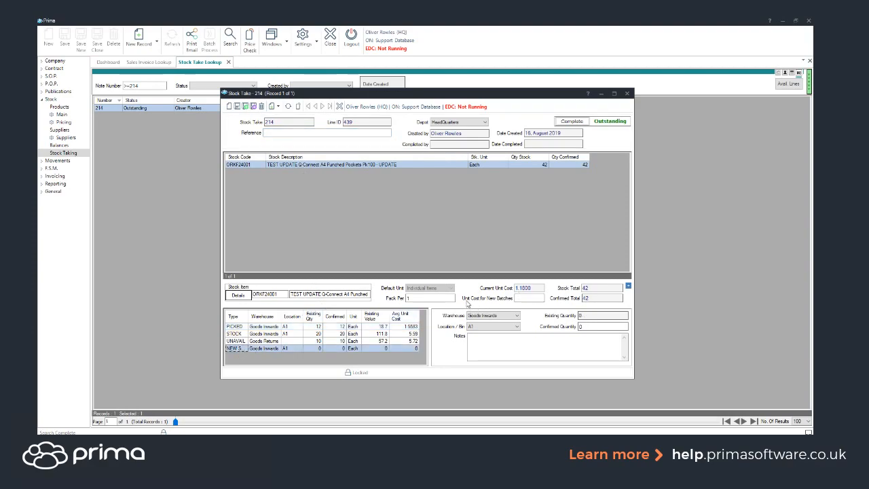
{"action": "left_click", "coordinate": [524, 298]}
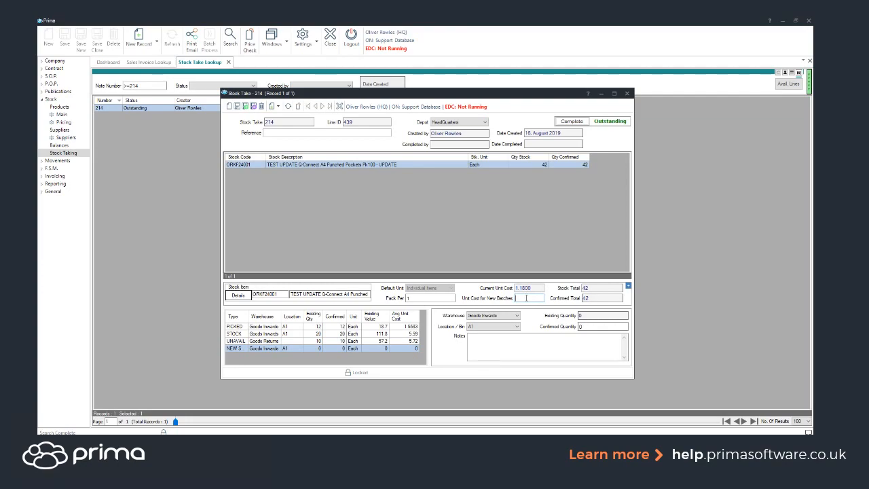
{"action": "type", "text": "1.00"}
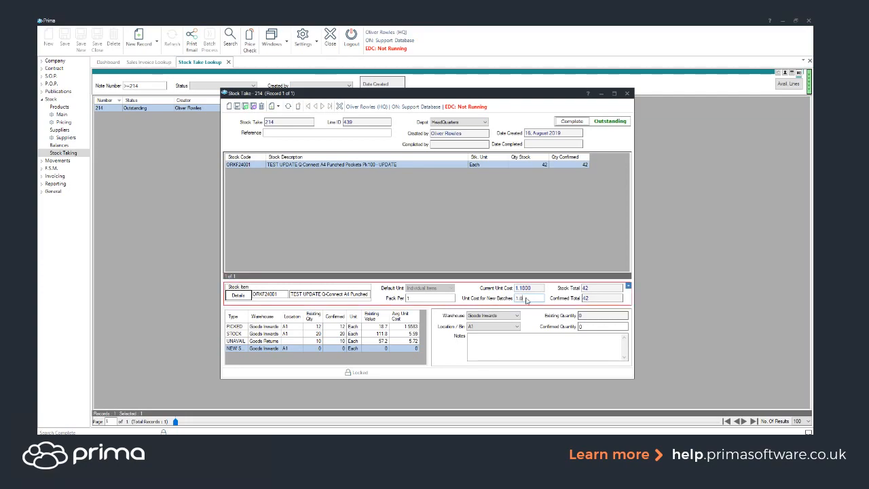
{"action": "left_click", "coordinate": [592, 326]}
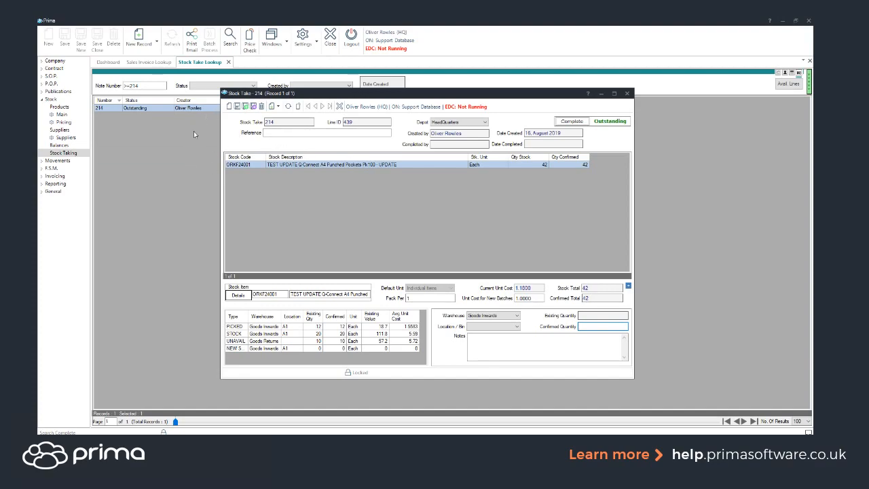
{"action": "left_click", "coordinate": [626, 93]}
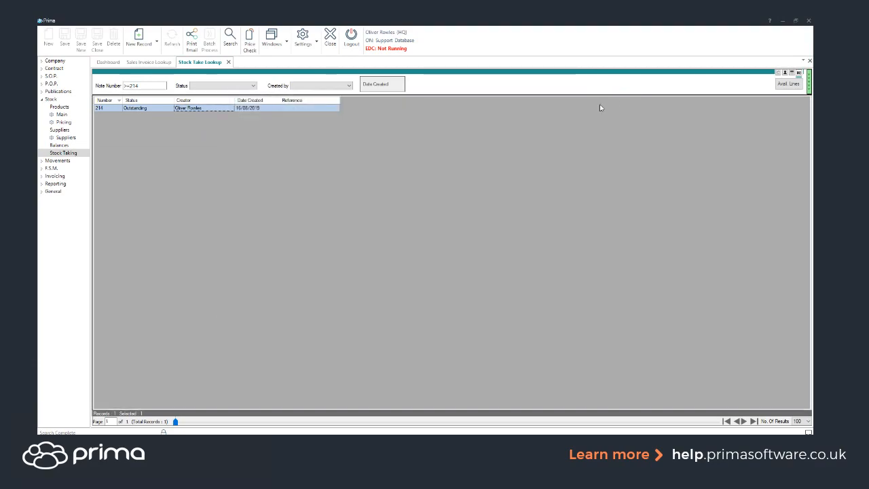